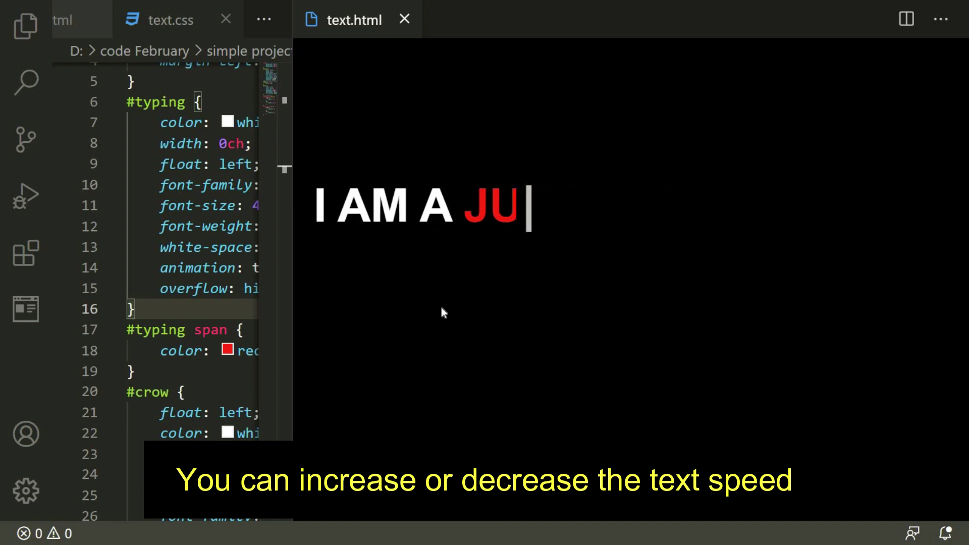
- Try 2s and 10s typing-animation durations on line 14, saving and previewing the effect
drag(293, 303, 730, 302)
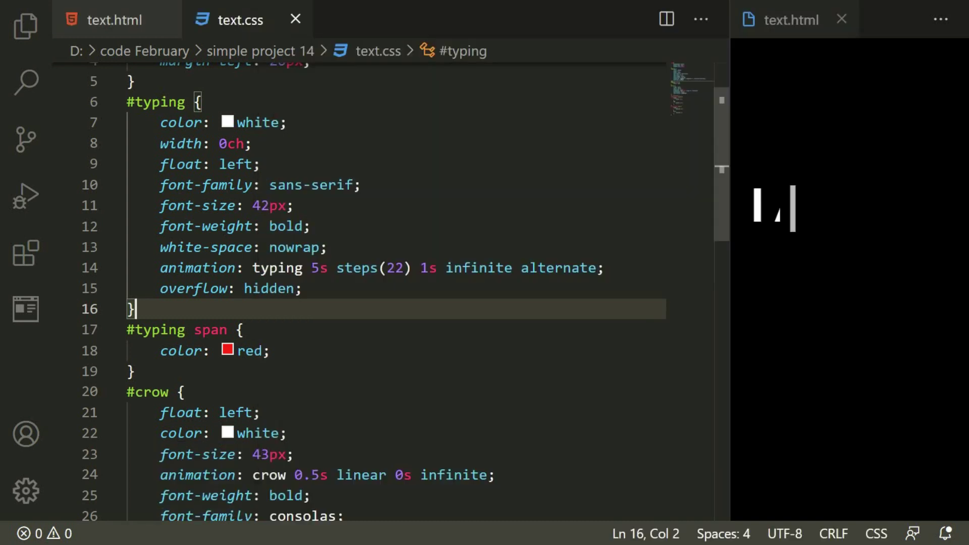
drag(312, 267, 320, 267)
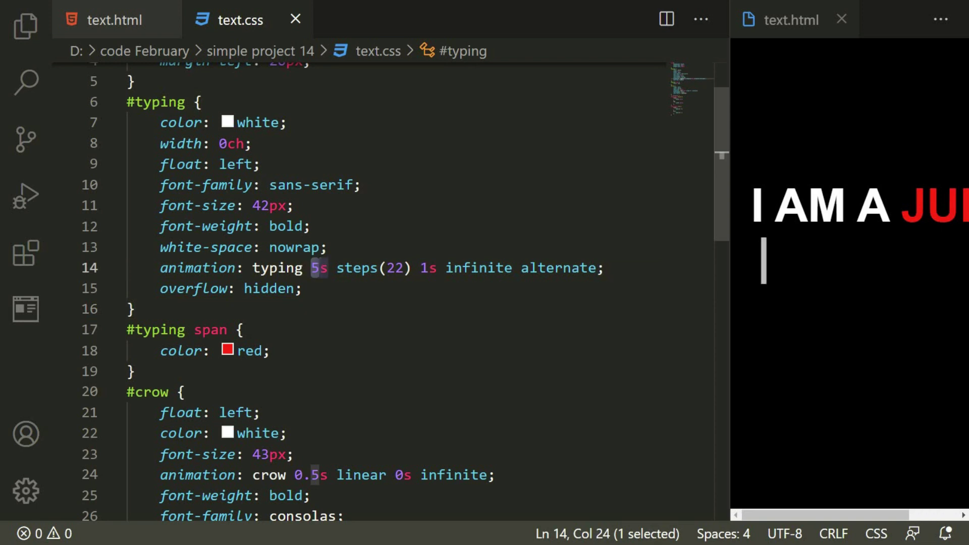
text(2)
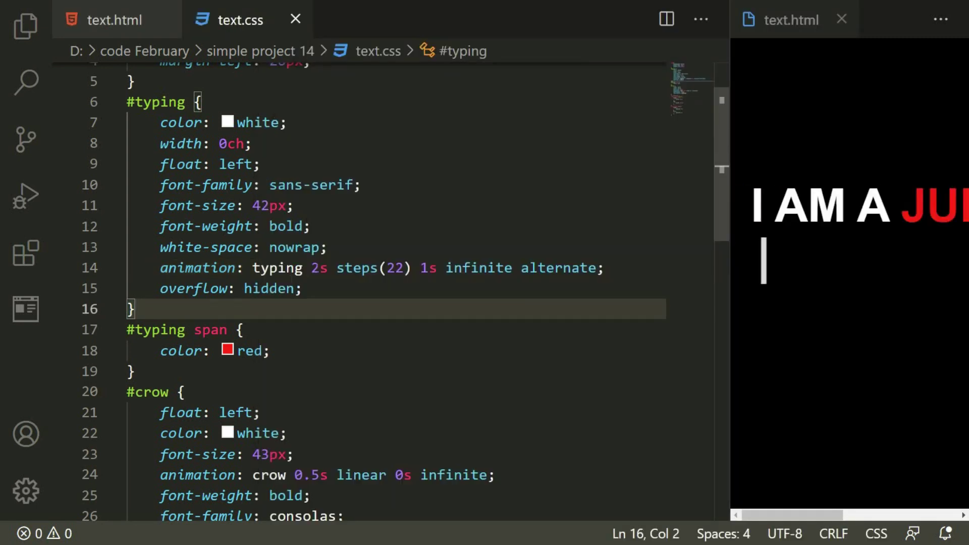
drag(312, 268, 319, 268)
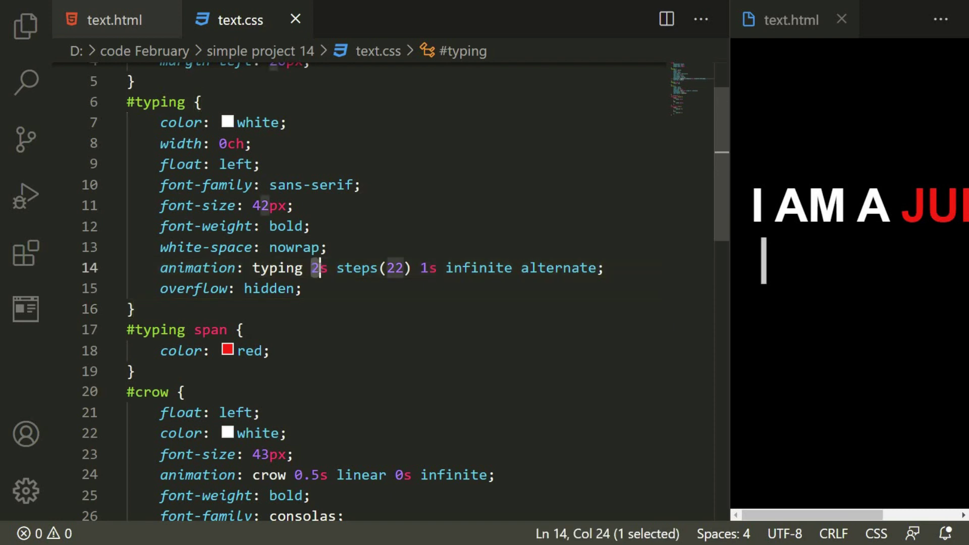
text(10)
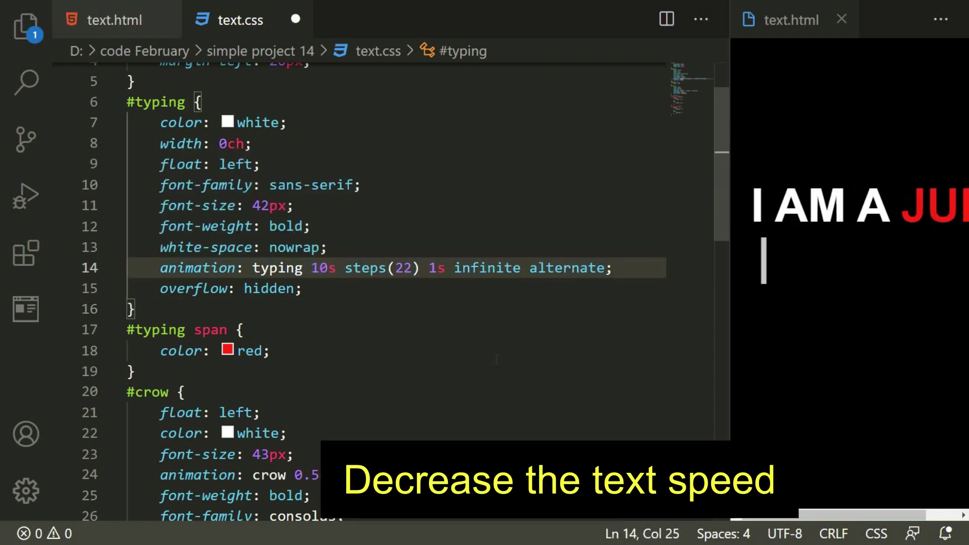
key(ctrl+s)
click(800, 304)
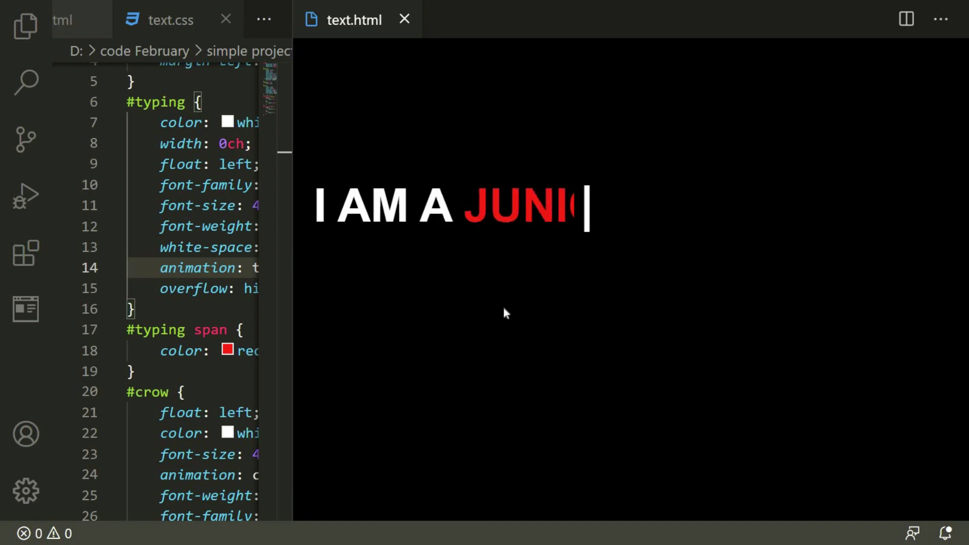
- Restore the typing duration to 5s, save, and watch the enlarged live preview
click(214, 309)
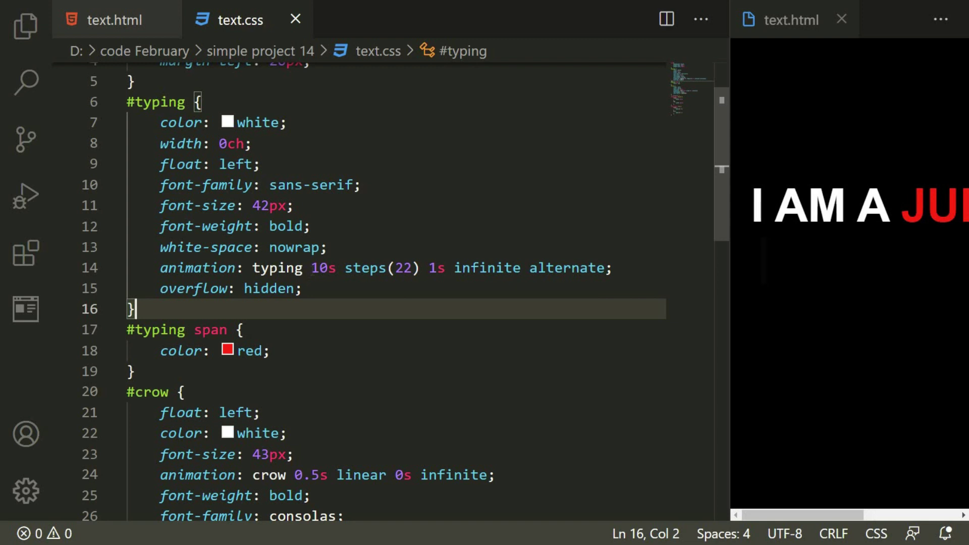
drag(311, 268, 329, 268)
text(5)
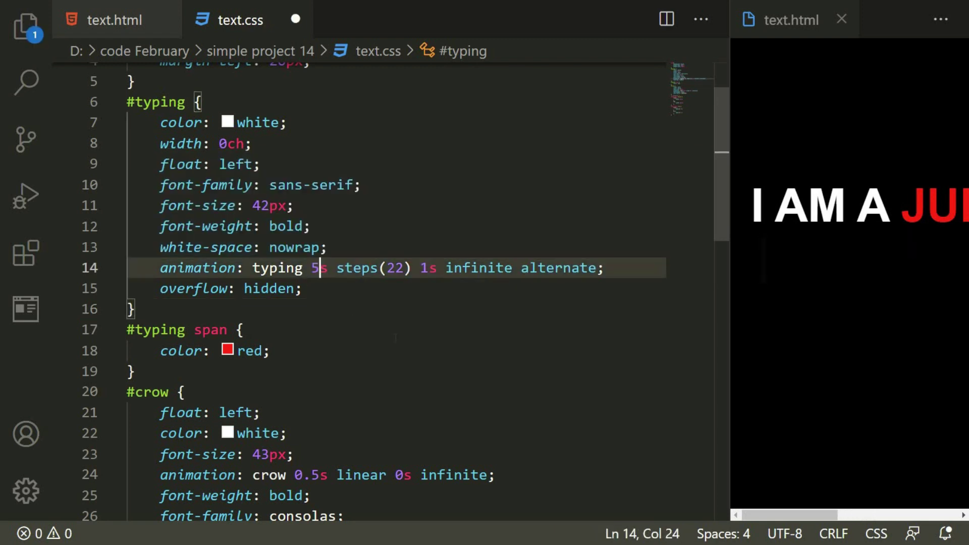
key(ctrl+s)
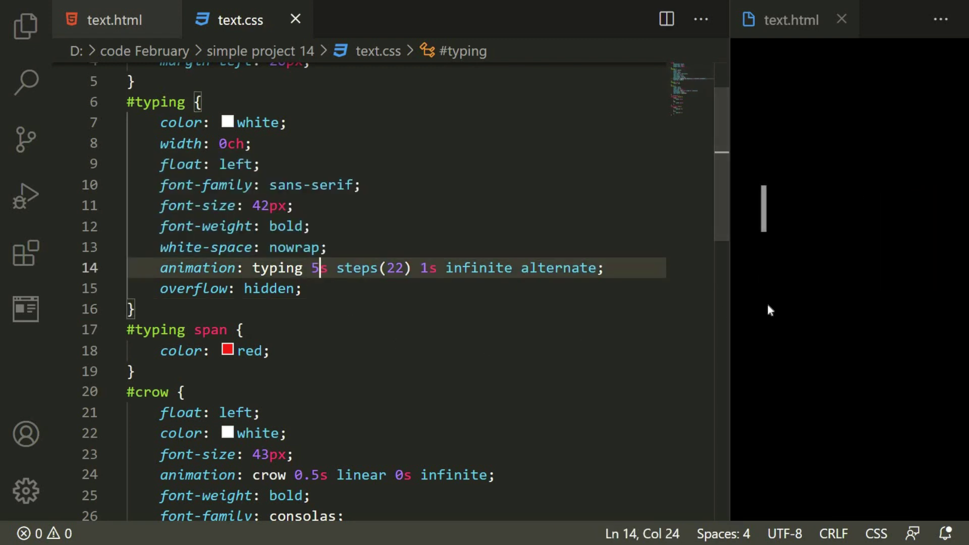
drag(731, 301, 293, 278)
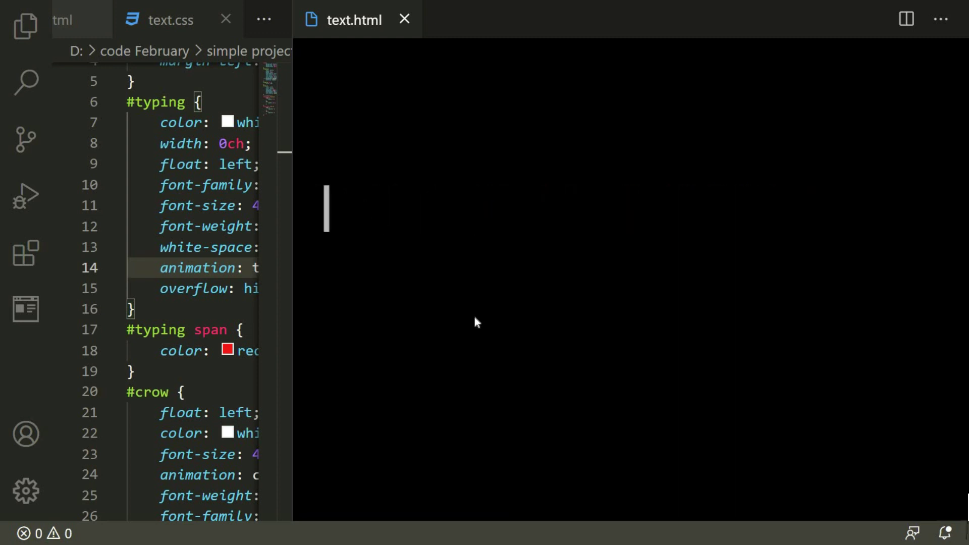
- Link text.css as the stylesheet in the head of text.html
key(ctrl+shift+Home)
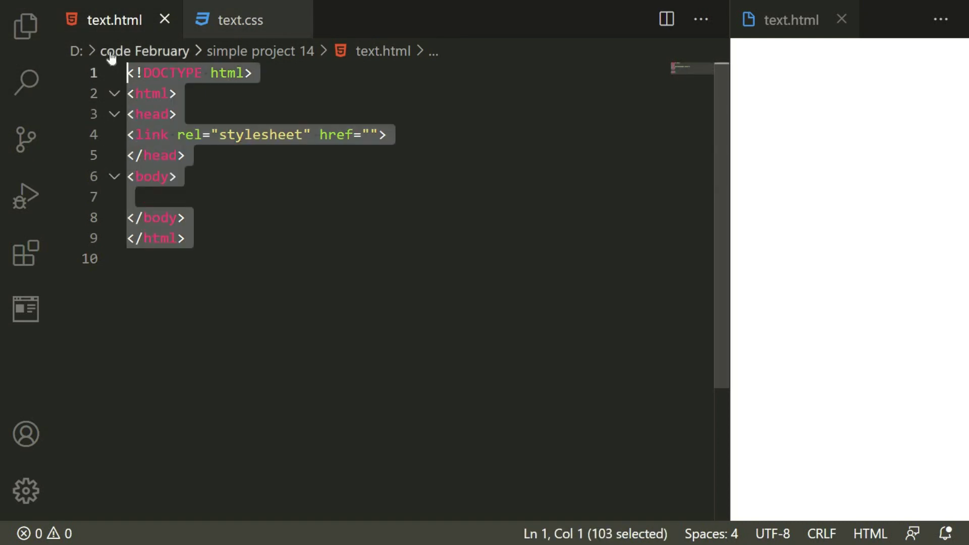
key(ctrl+z)
click(243, 29)
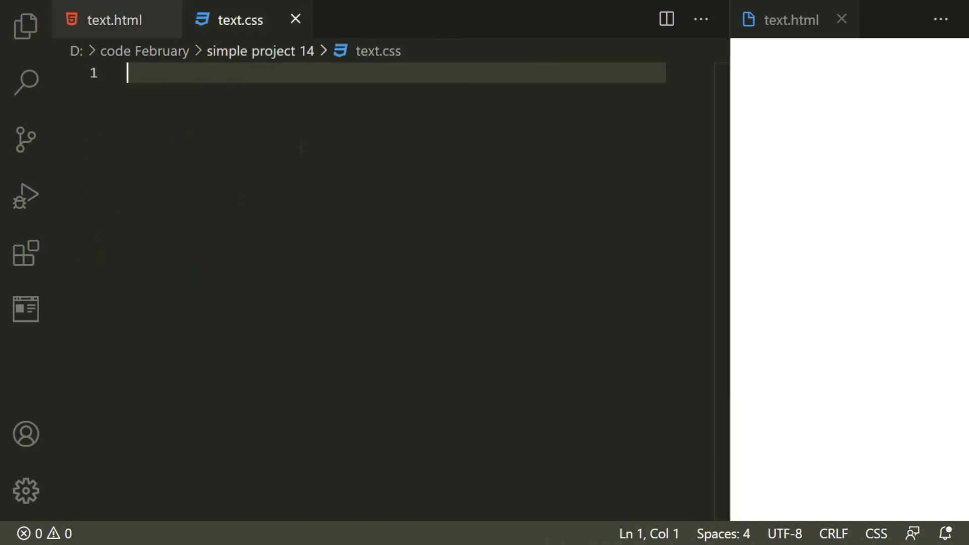
click(118, 23)
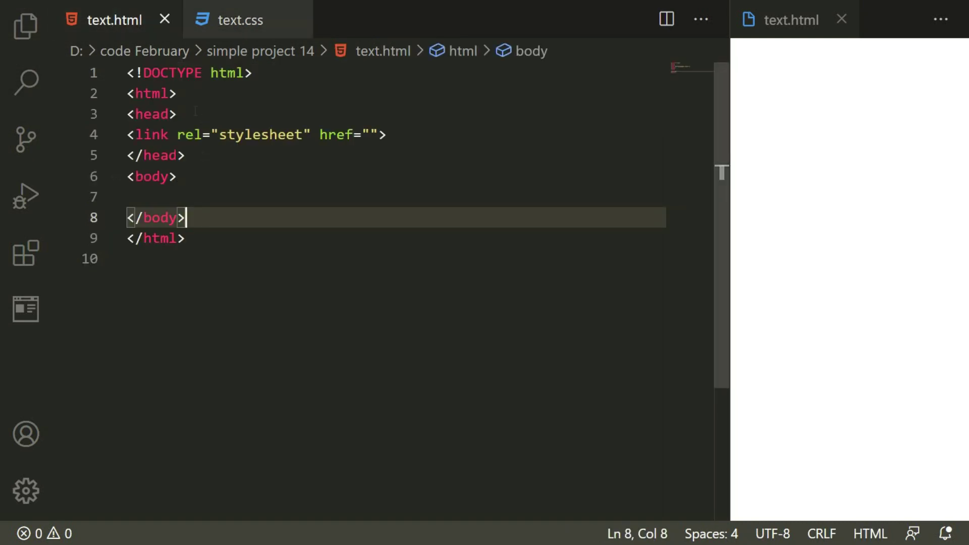
click(633, 113)
key(Return)
text(<ti)
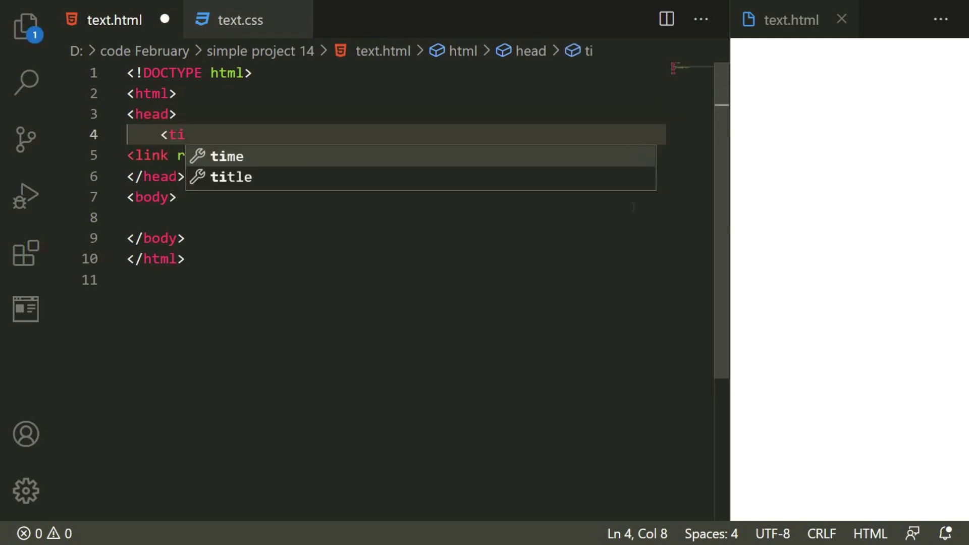
text(tle>)
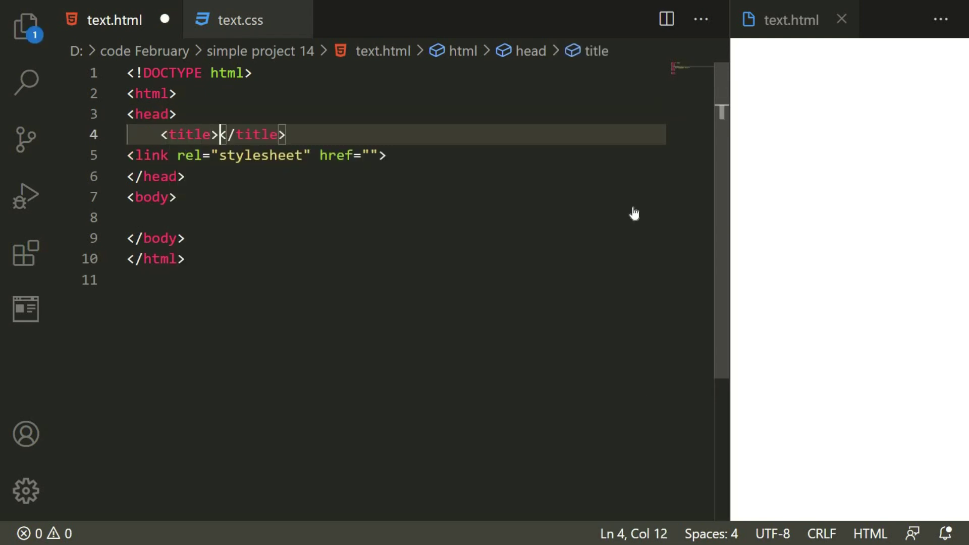
text(Text Animation)
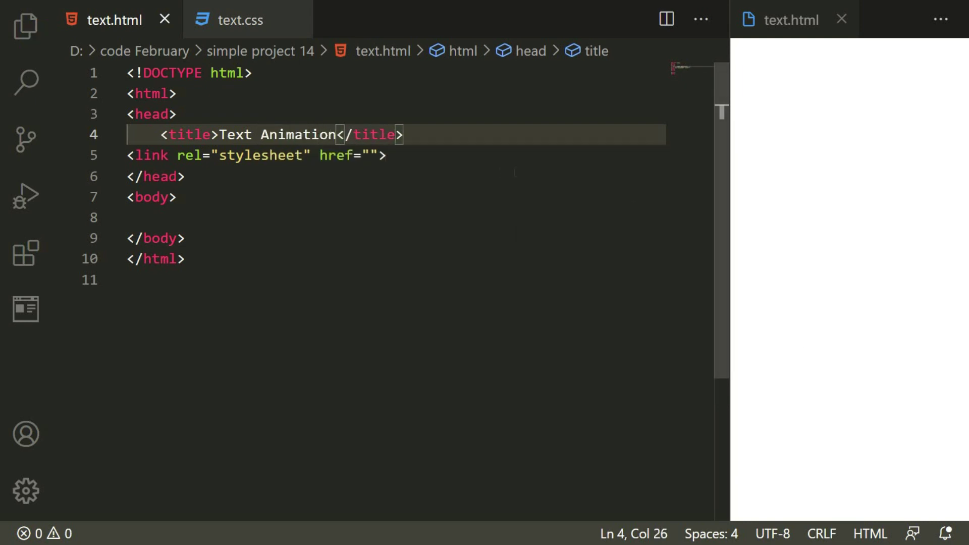
key(Down)
key(End)
key(Left)
key(Left)
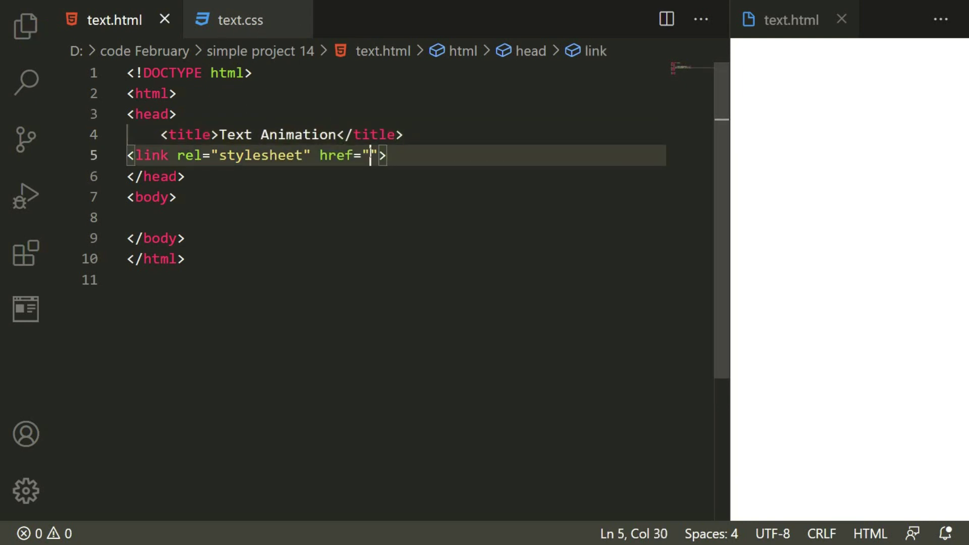
text(te)
key(Return)
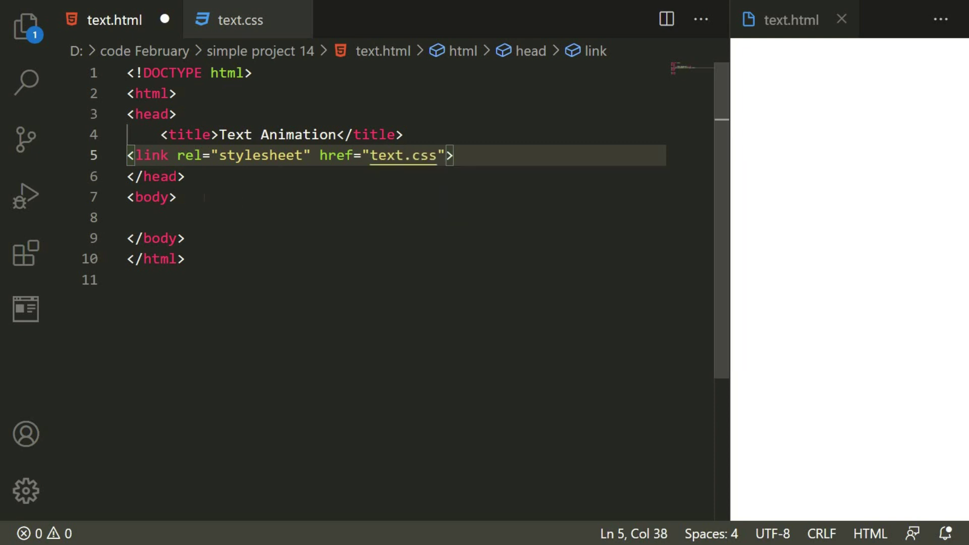
- Add the heading with its span reading 'I AM A JUNIOR DESIGNER' and save
key(Down)
key(Down)
key(Return)
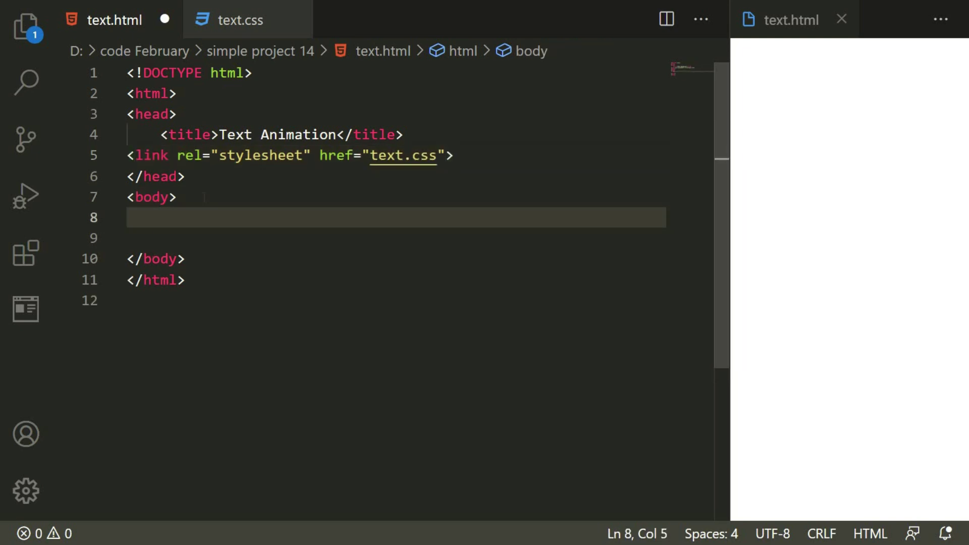
text(<div id=")
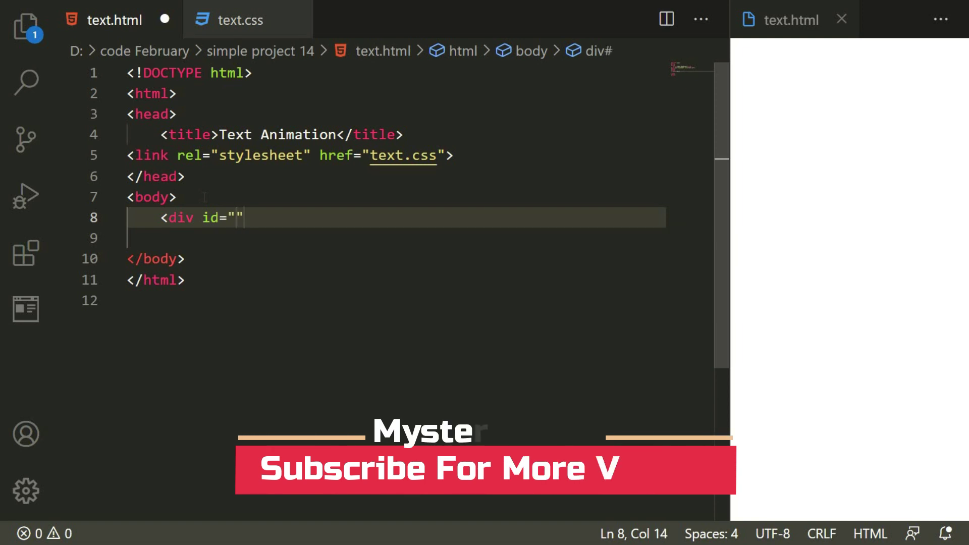
text(typing">)
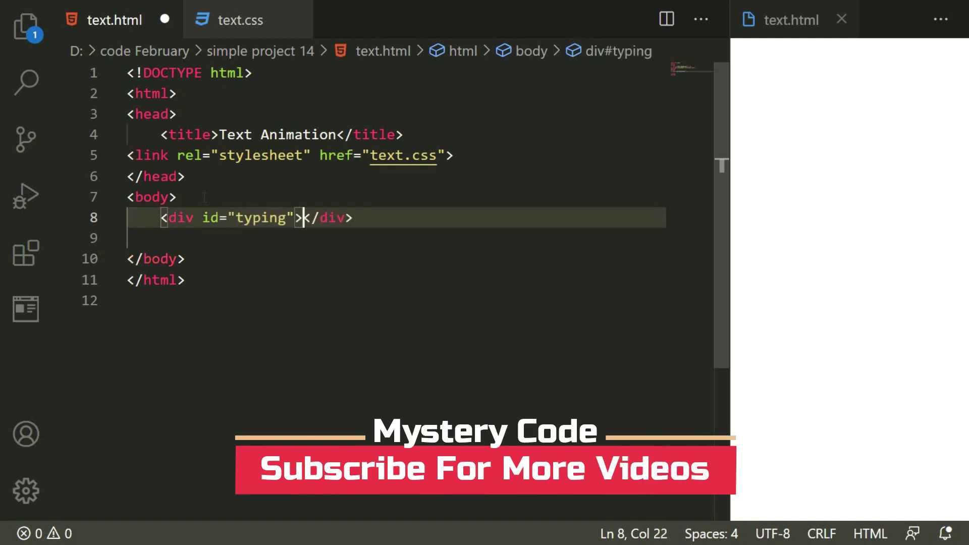
text(I AM )
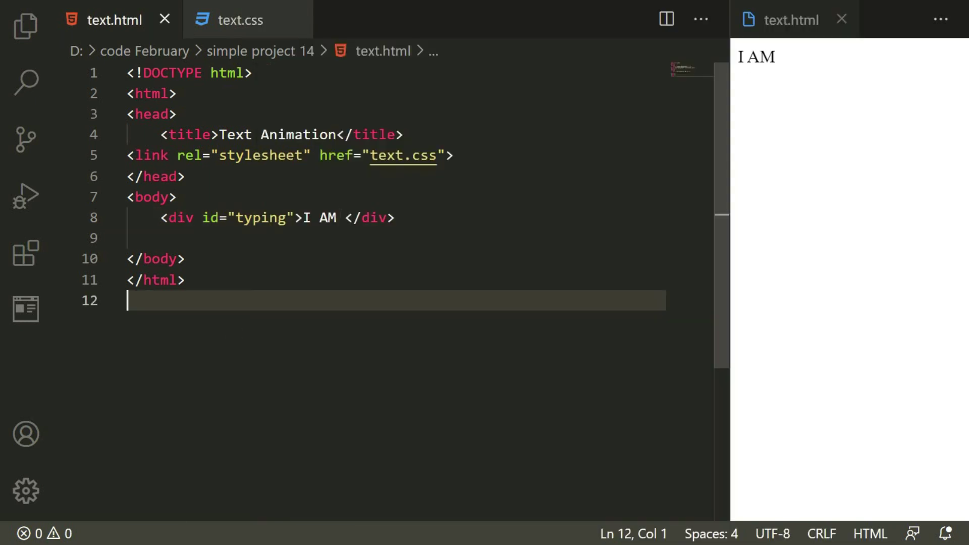
text(A <)
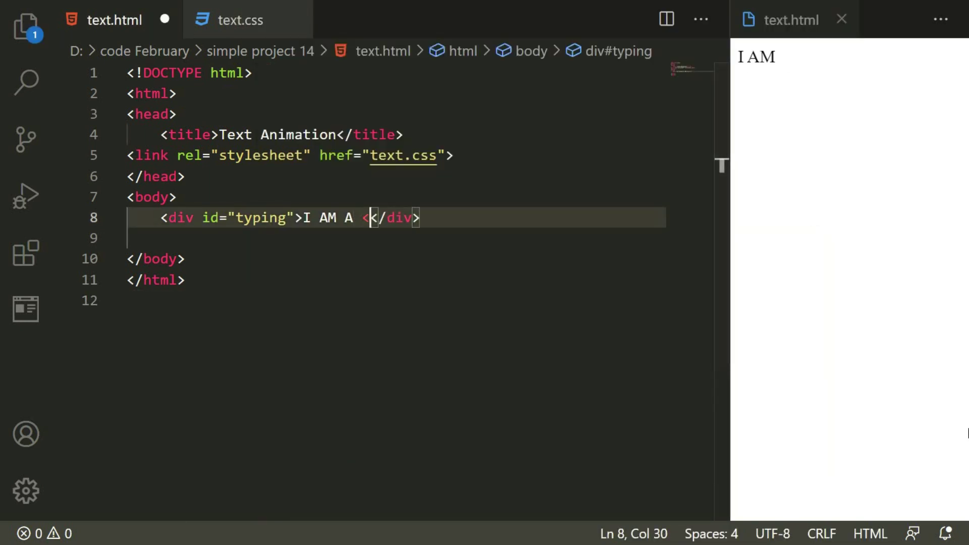
text(sp)
key(Return)
text(>JUNI)
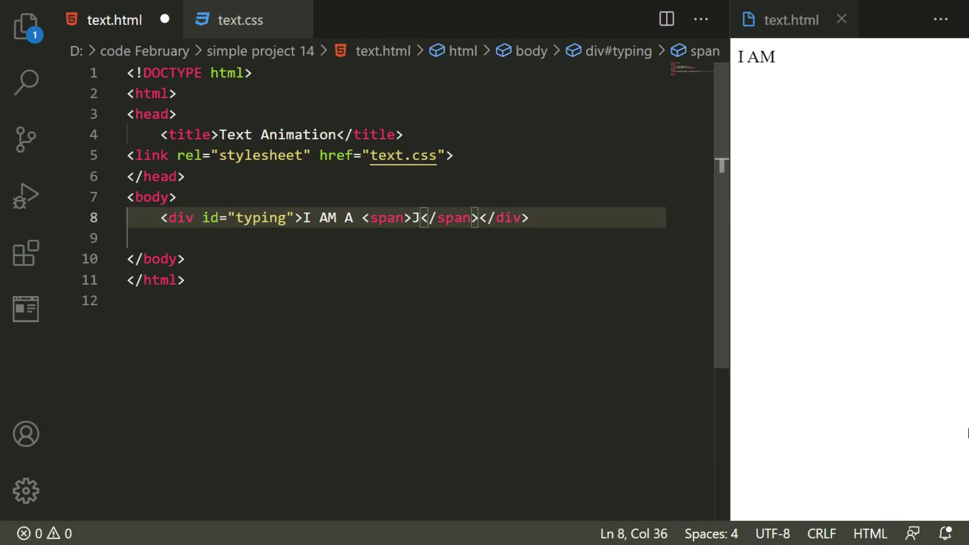
text(OR)
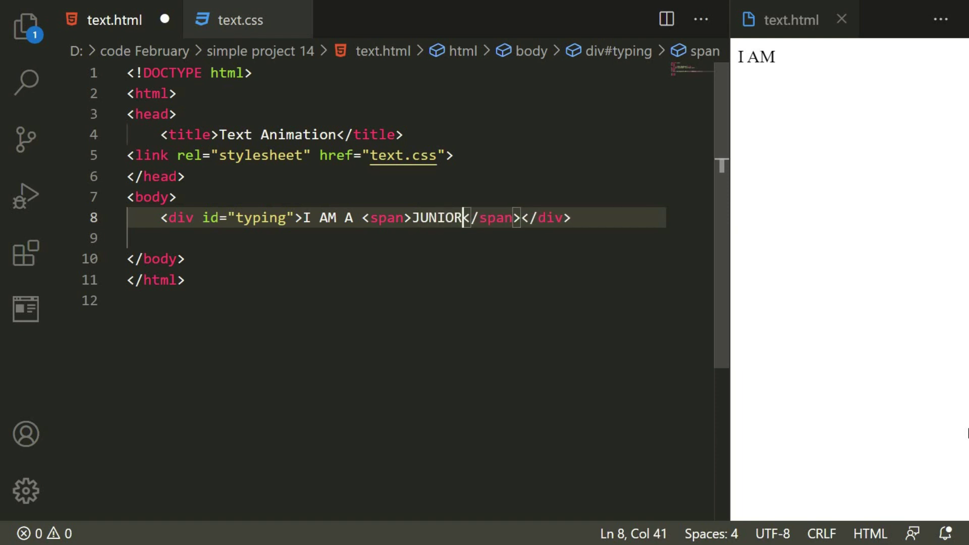
text( DESIG)
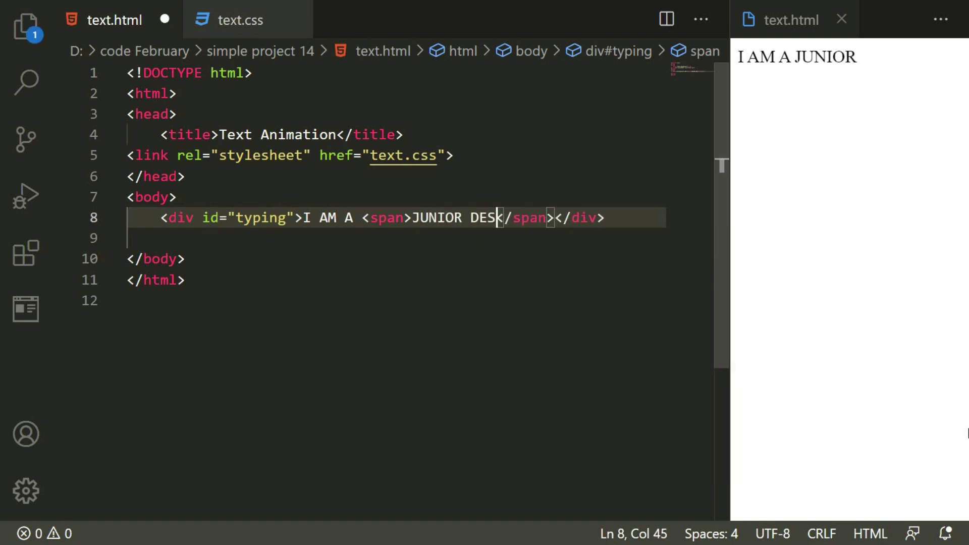
text(NER)
key(ctrl+s)
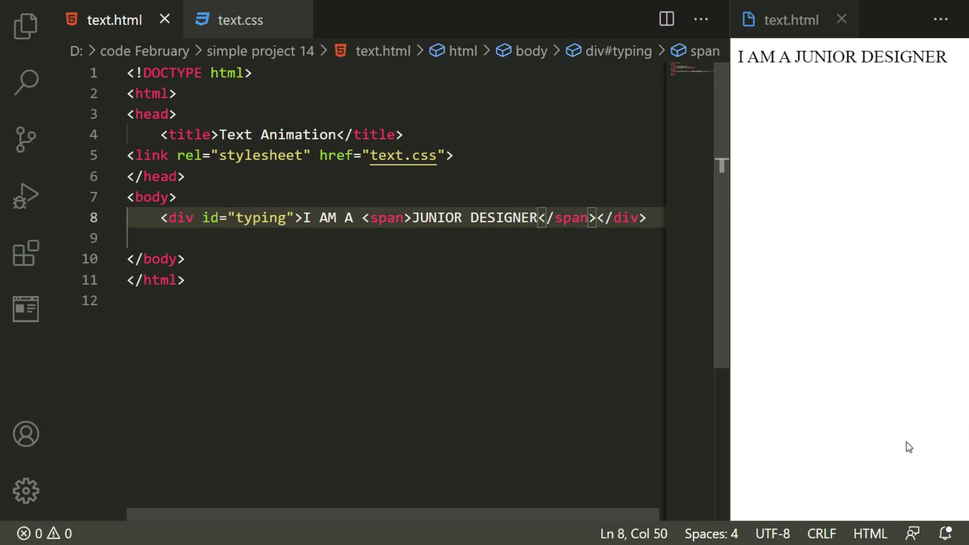
- Add <div id="crow">|</div> below the heading, save, and check the preview
click(649, 217)
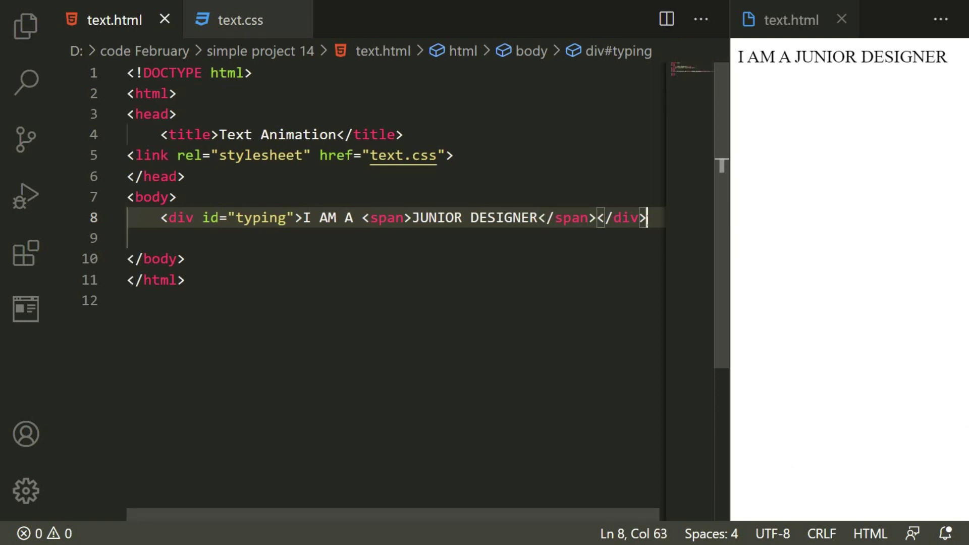
key(Return)
text(<div )
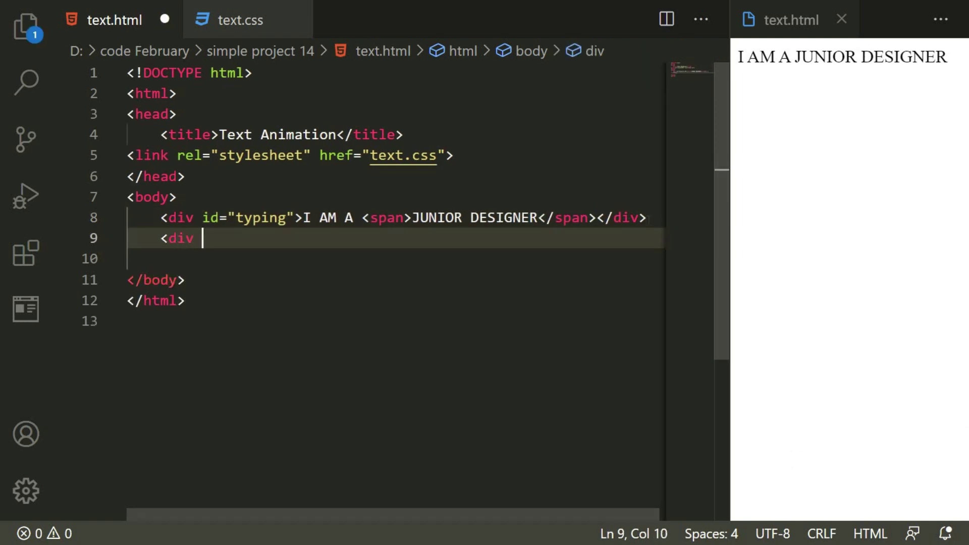
text(id="crow">|</div>)
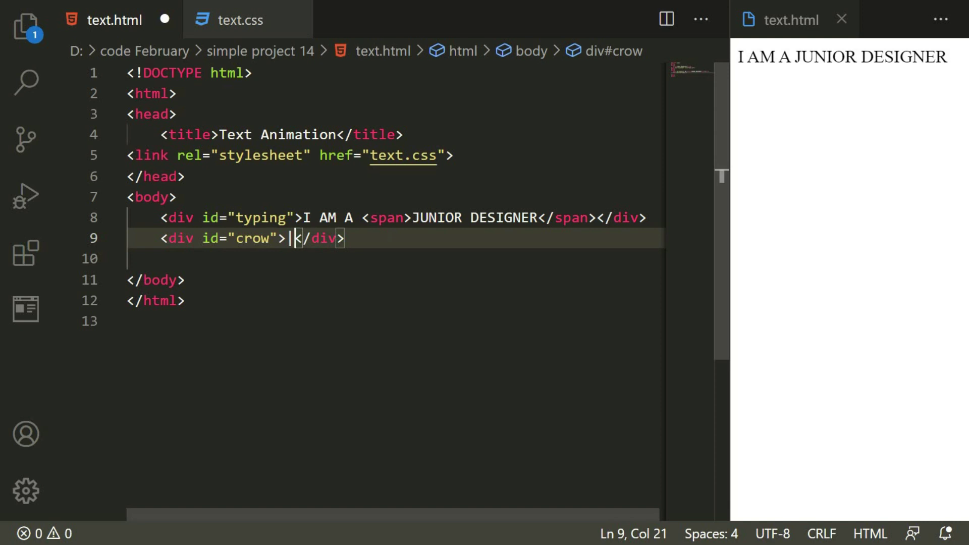
key(ctrl+s)
click(747, 91)
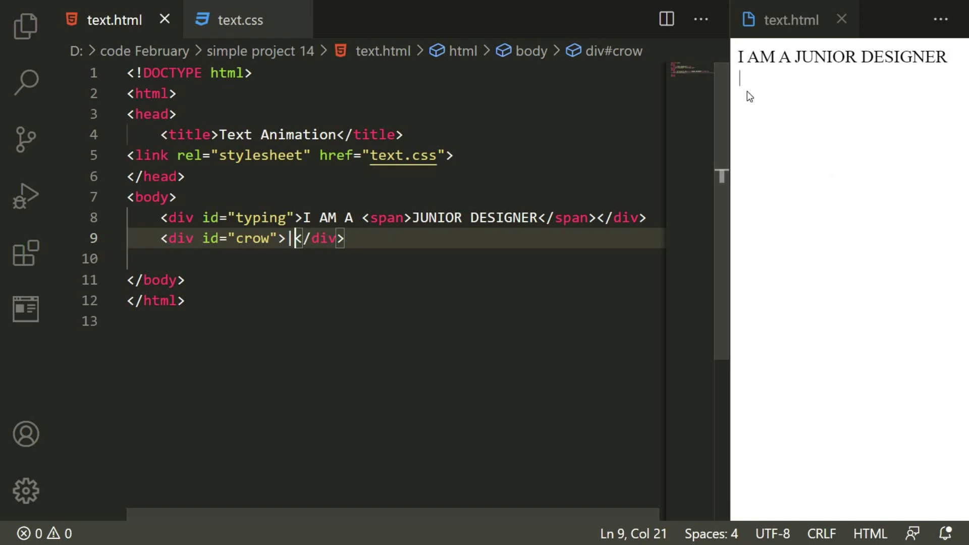
drag(521, 55, 298, 65)
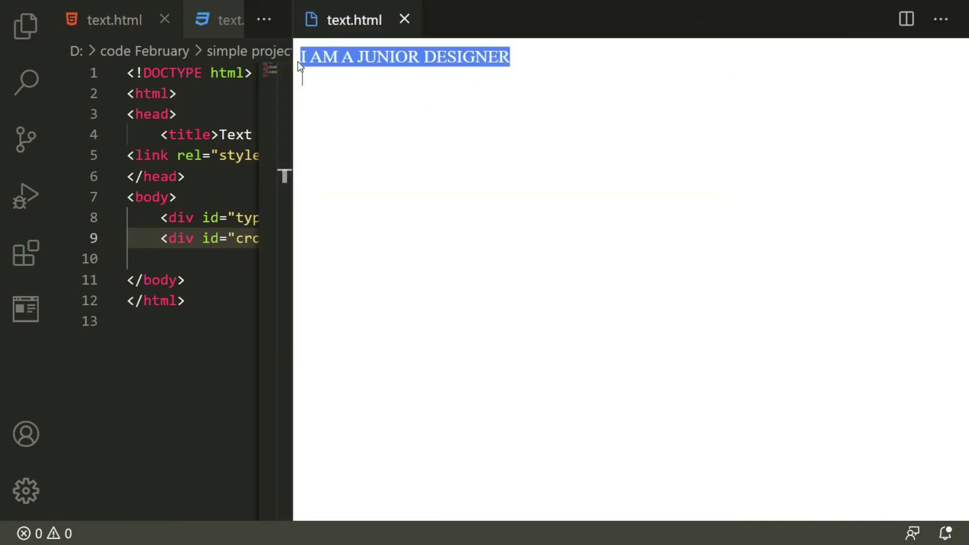
click(298, 79)
click(261, 332)
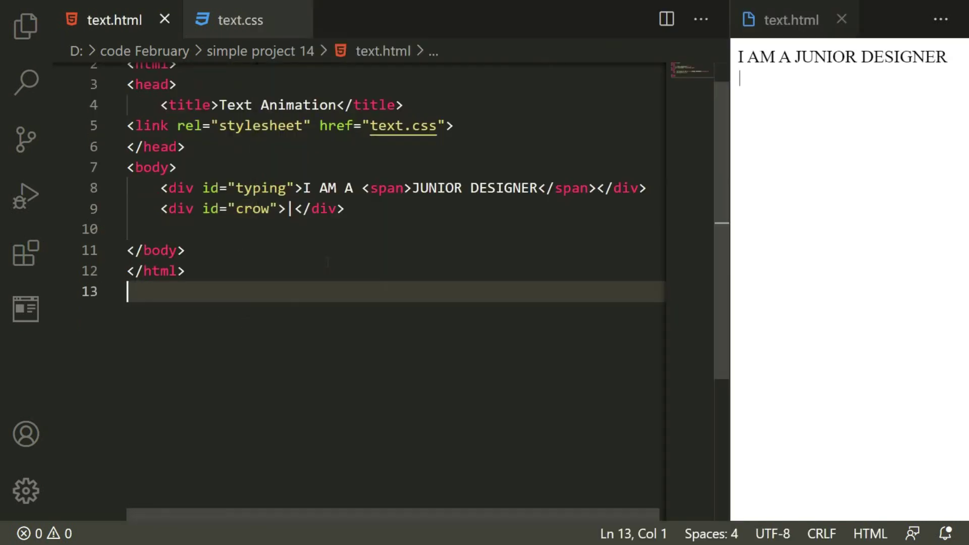
click(247, 28)
click(169, 17)
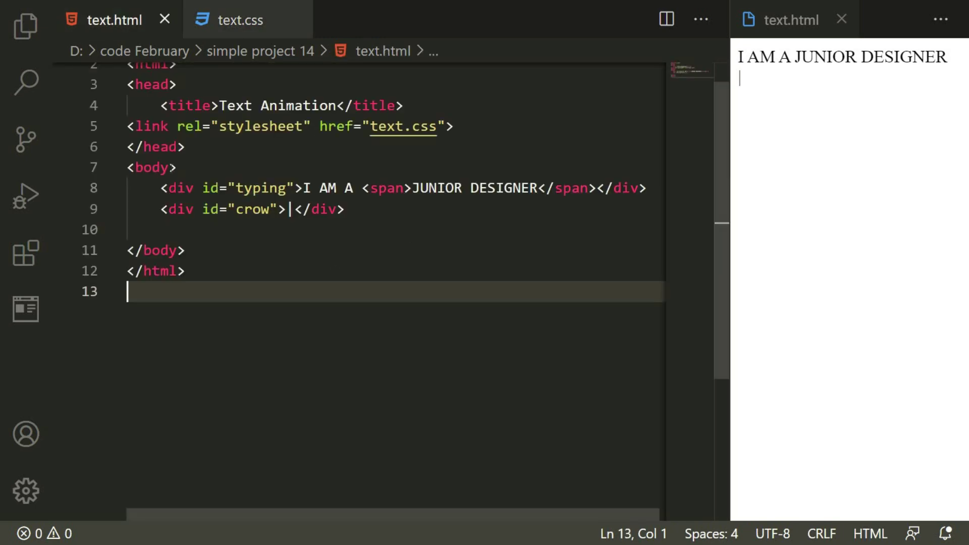
- Give the body a black background in text.css and save
drag(126, 164, 177, 164)
click(235, 20)
text(ody)
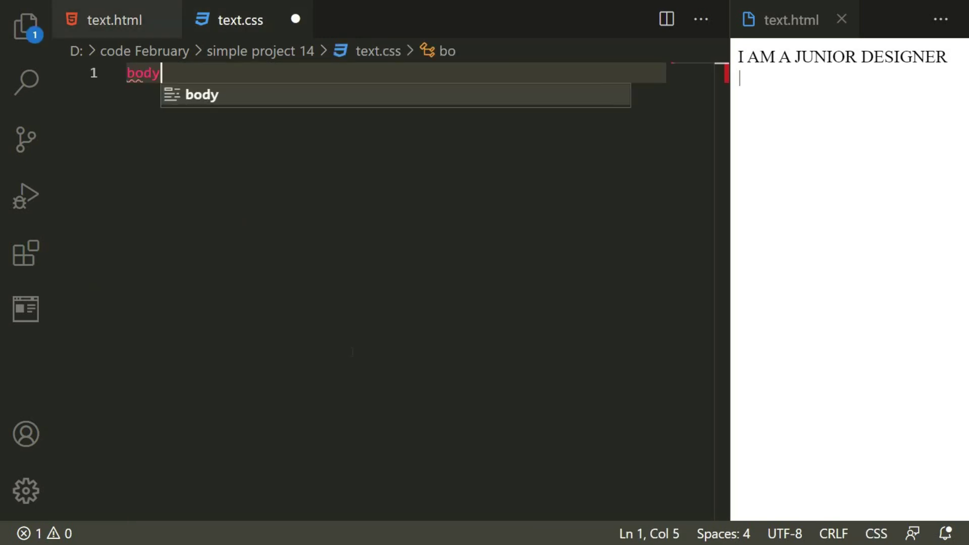
text({)
key(Return)
text(back)
key(Down)
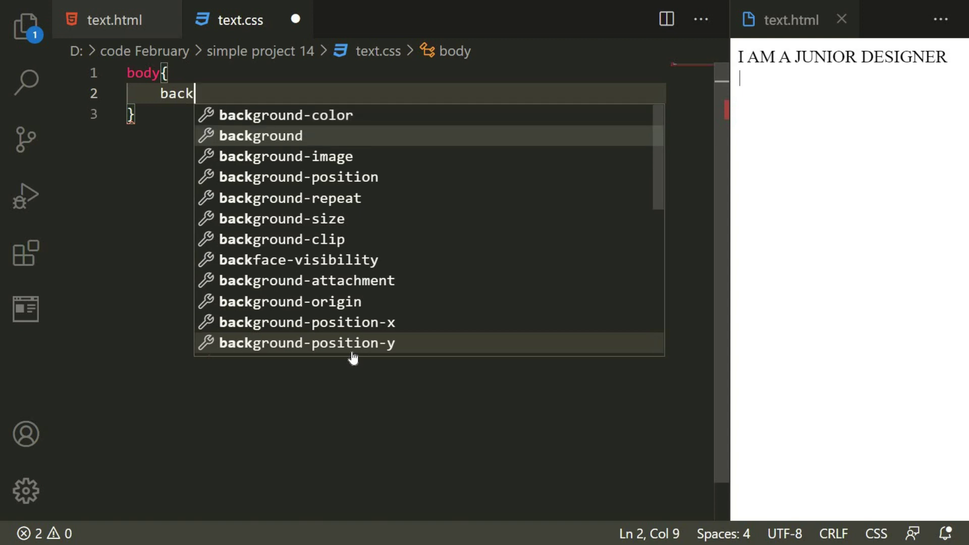
key(Return)
text(black)
key(ctrl+s)
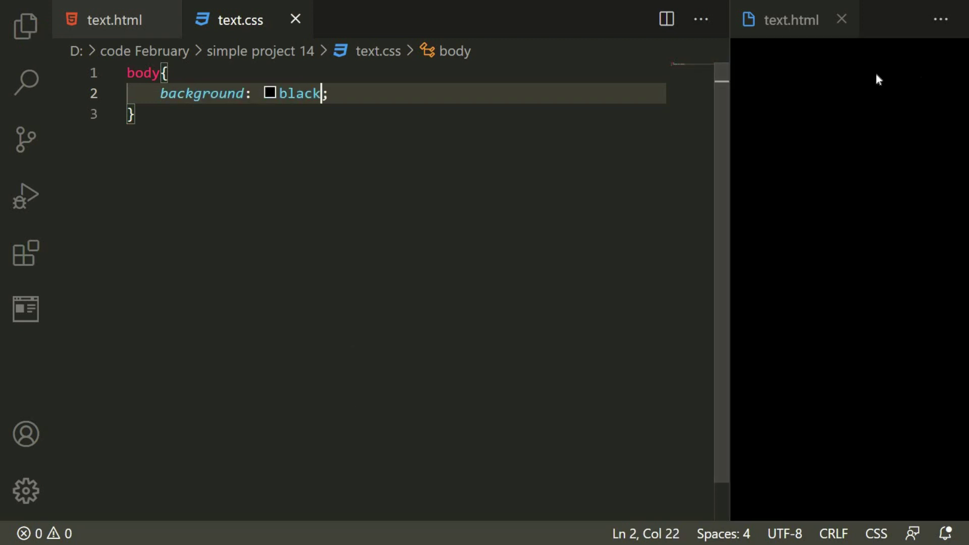
key(Down)
key(Return)
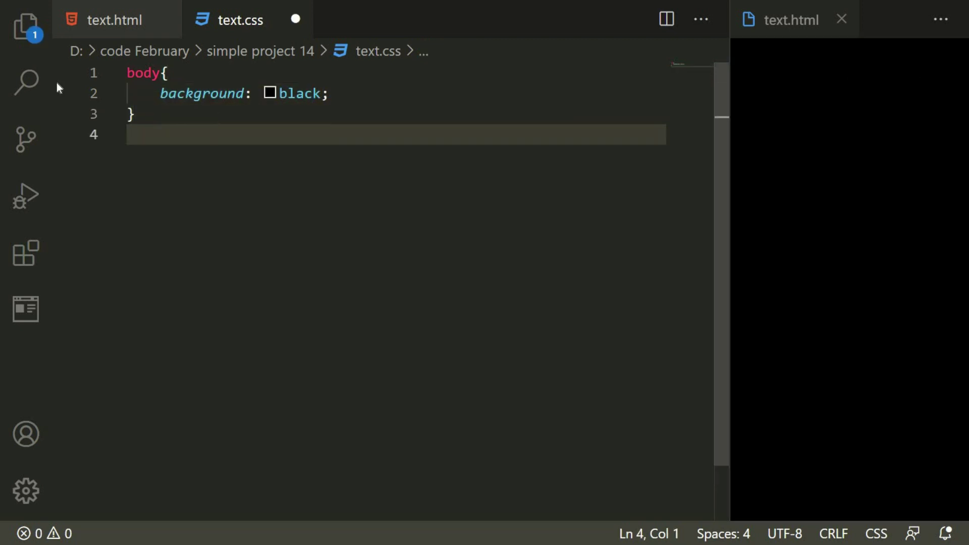
- Create a #typing rule with white text colour and save
key(ctrl+Tab)
drag(236, 188, 295, 189)
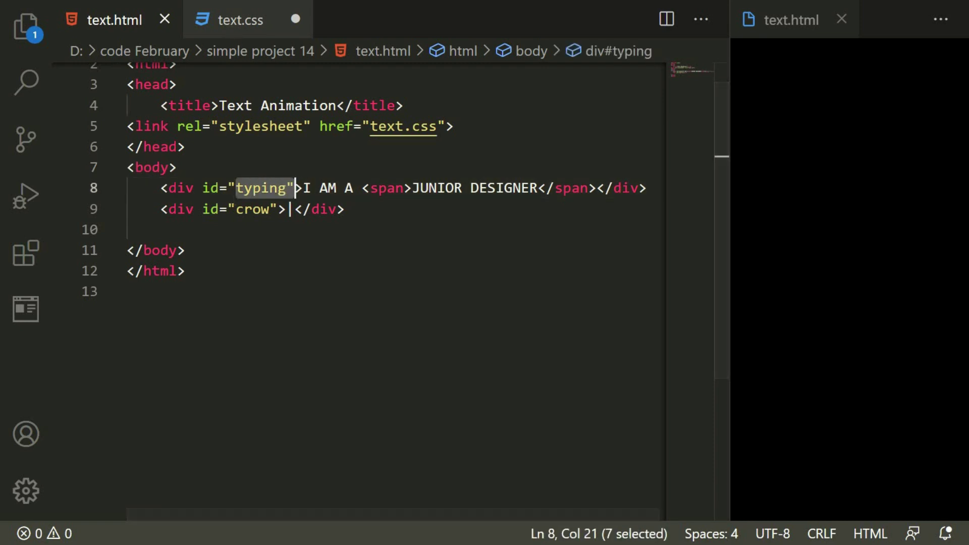
key(ctrl+Tab)
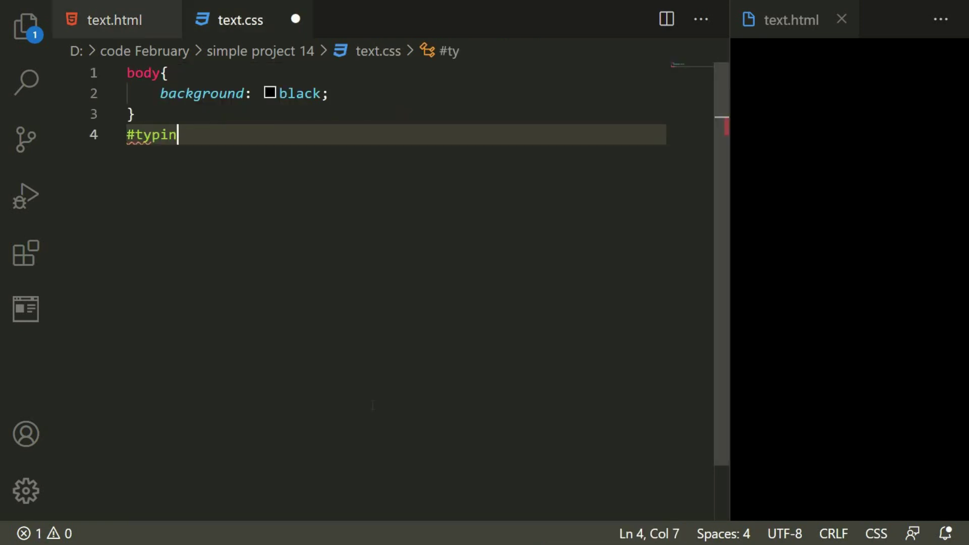
text({)
key(Return)
text(col)
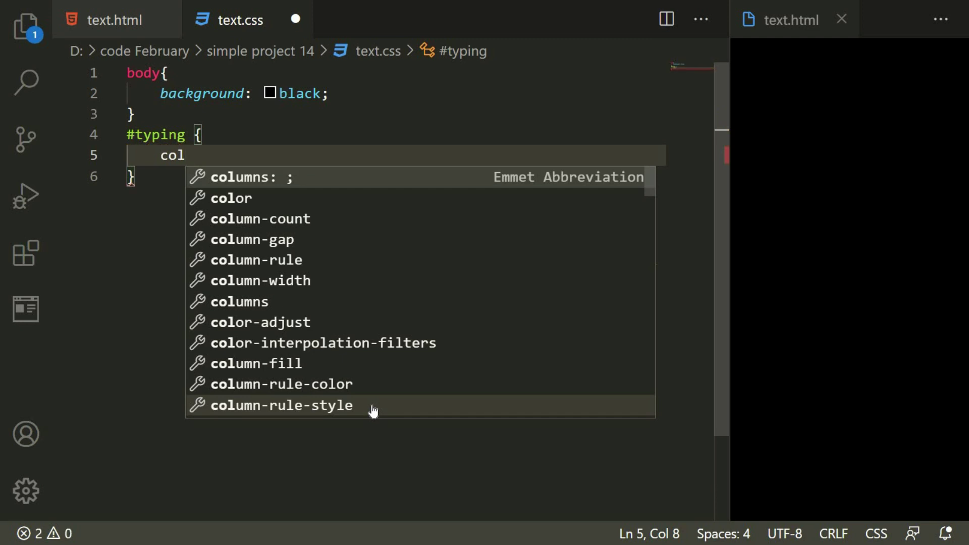
text(or)
key(Return)
text(wh;)
key(Down)
key(Return)
key(ctrl+s)
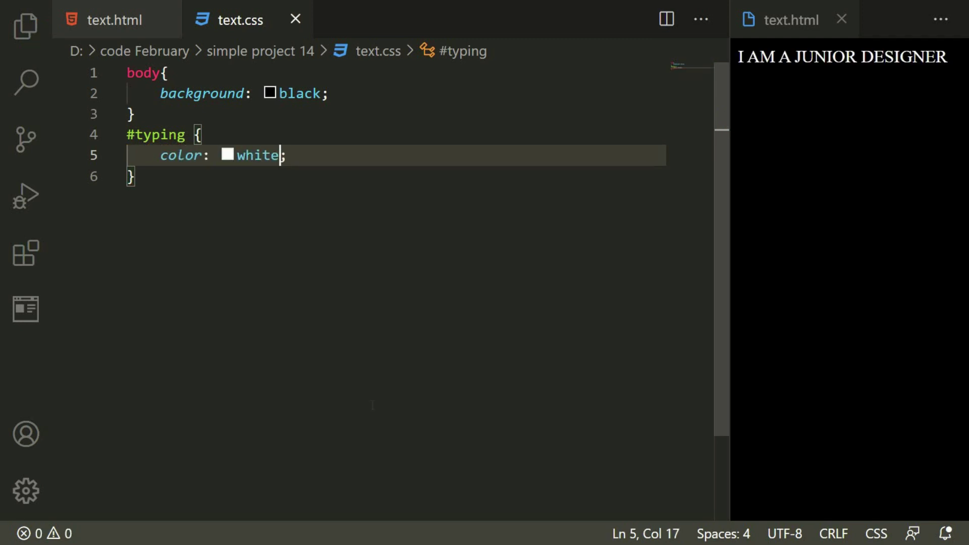
- Add width: 0ch and float: left to the #typing rule
key(Return)
text(wi)
key(Return)
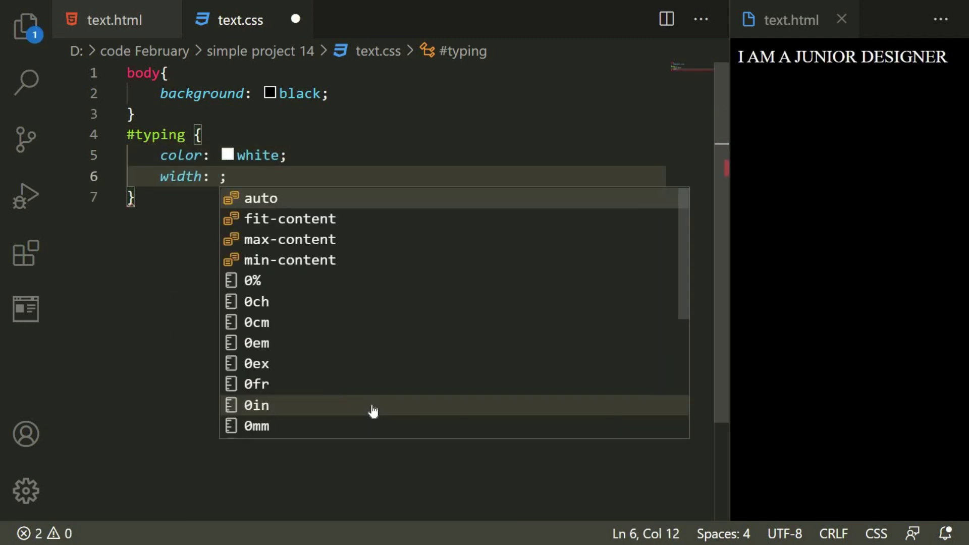
text(0ch)
key(Right)
key(Return)
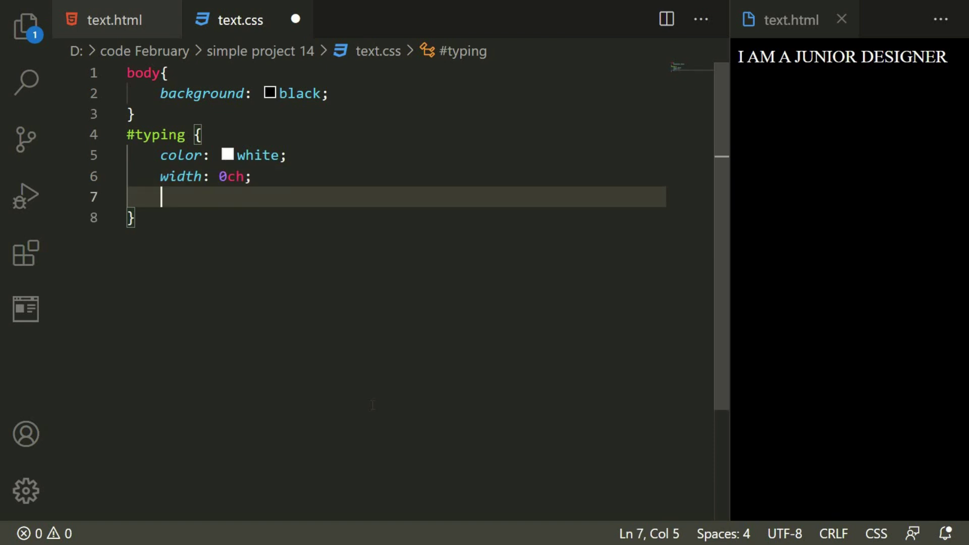
text(fl)
key(Return)
key(Right)
- Set the #typing font family to sans-serif, save, and check the preview
key(Return)
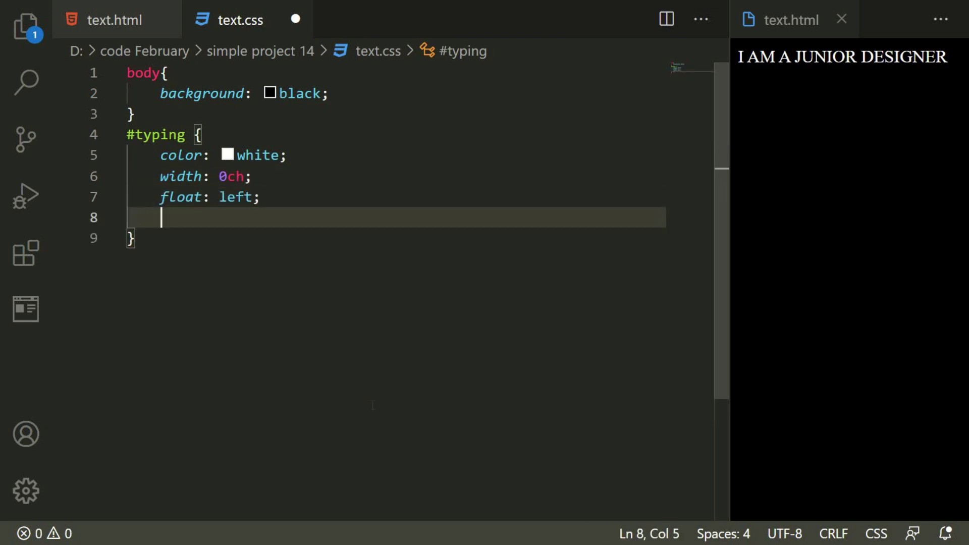
text(nt)
key(Down)
key(Return)
text(s;)
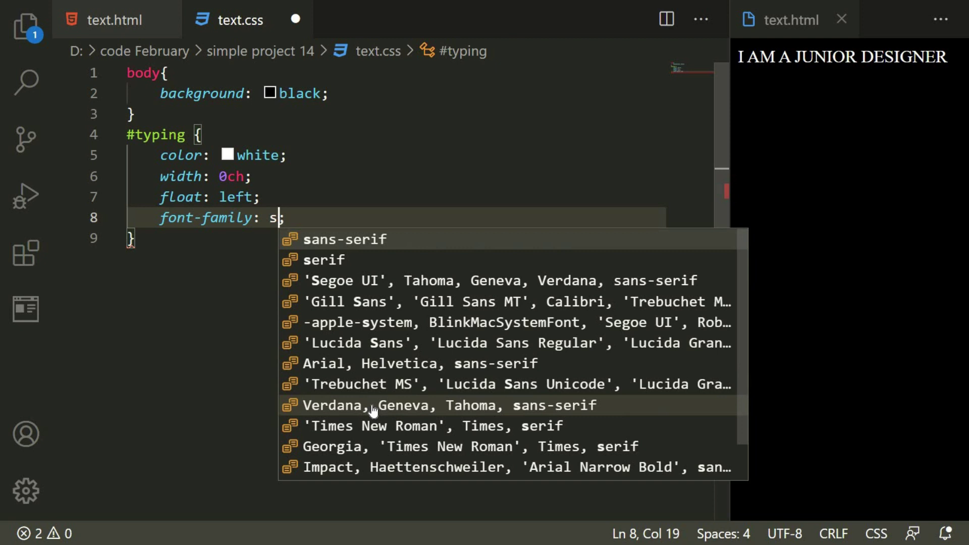
key(Return)
key(ctrl+s)
click(836, 375)
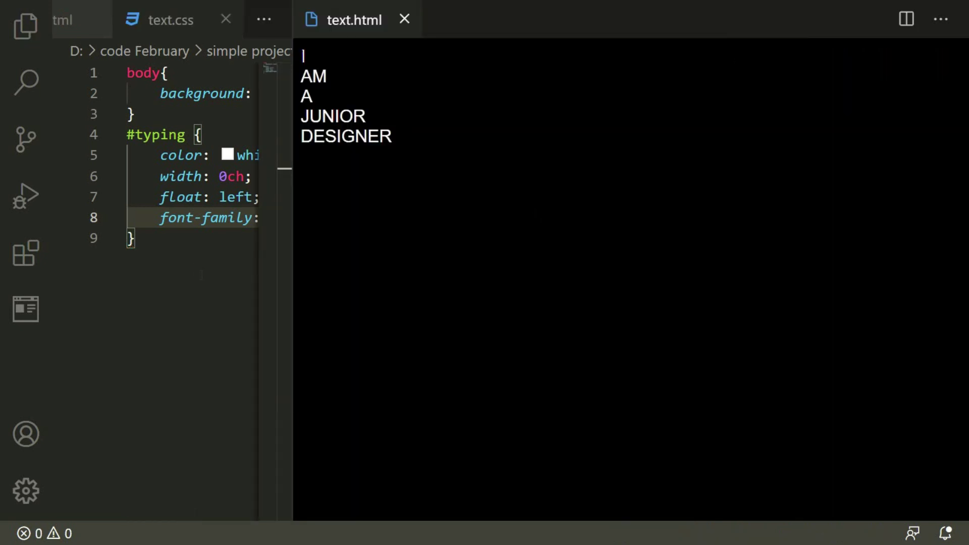
click(189, 237)
- Add font-size: 40px to #typing, save, and inspect the larger heading
key(Up)
key(End)
key(Return)
text(fon)
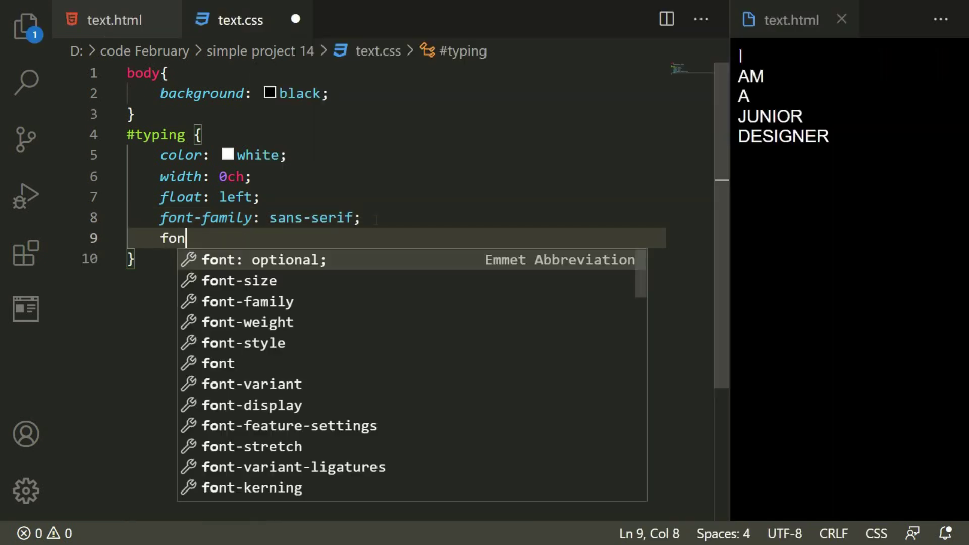
text(t)
key(Down)
key(Return)
text(60)
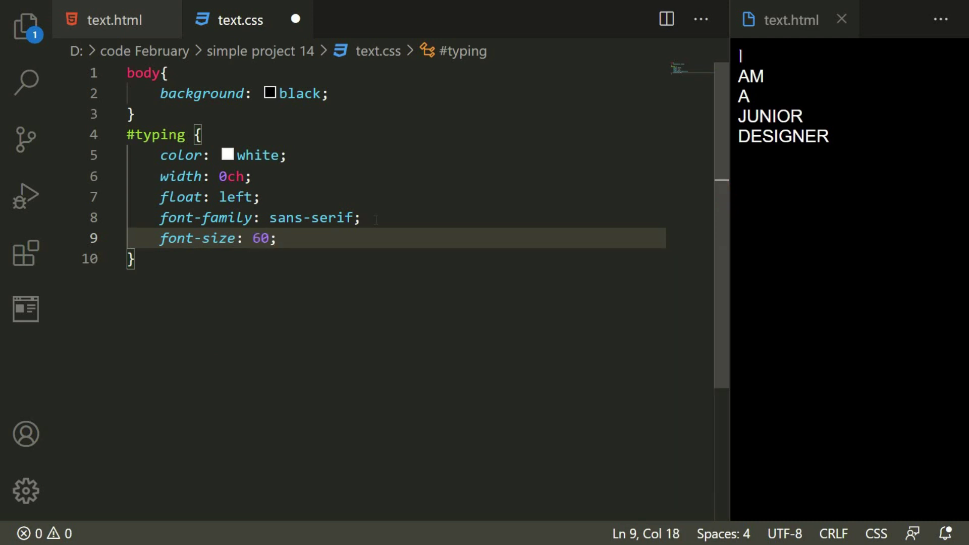
text(px)
key(ctrl+s)
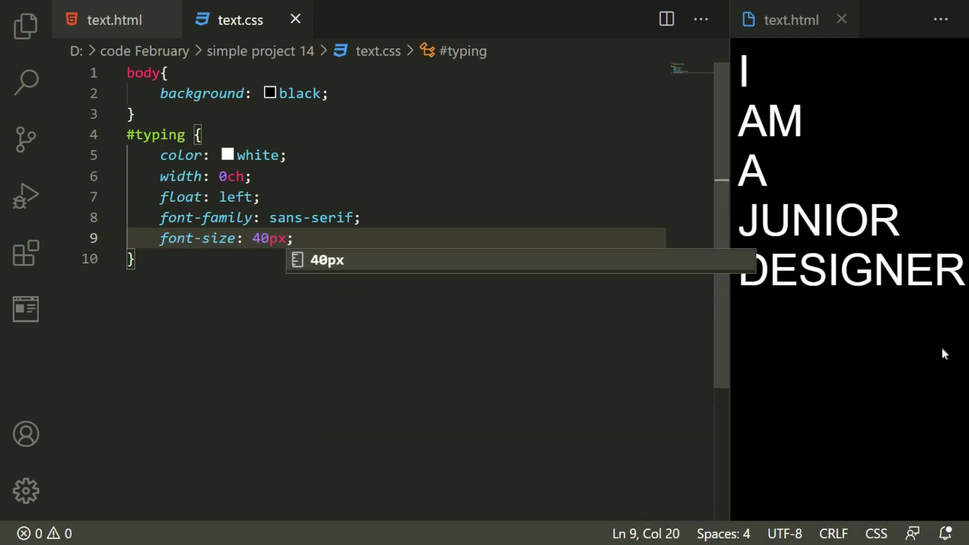
click(942, 351)
key(ctrl+1)
- Add font-weight: bold to #typing and begin a white-space declaration
key(Return)
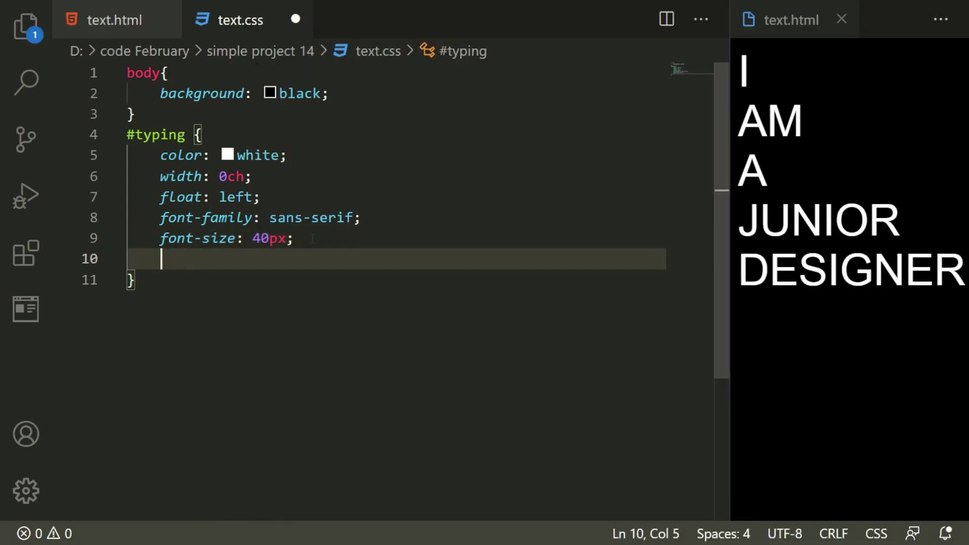
key(Up)
key(End)
key(Return)
text(fo)
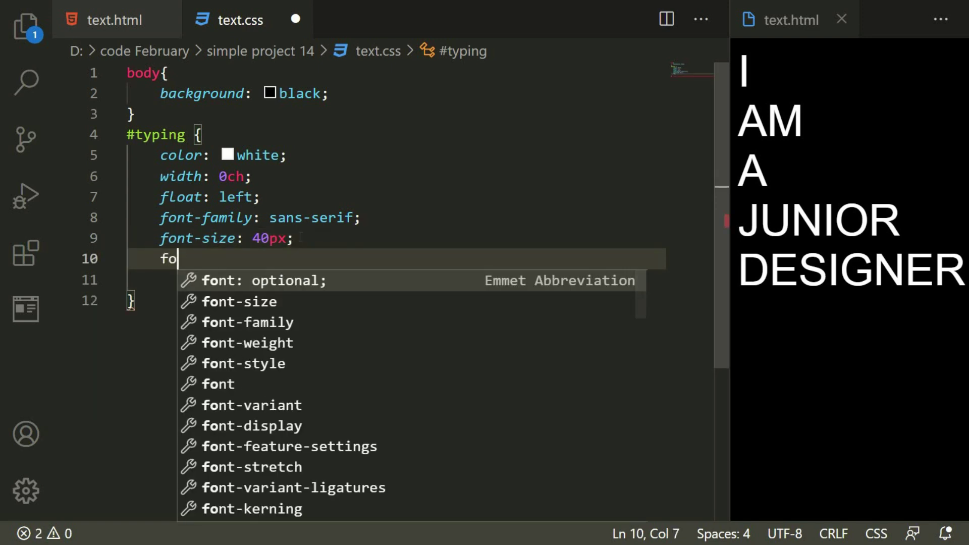
key(Down)
key(Down)
key(Down)
key(Return)
text(b)
key(Return)
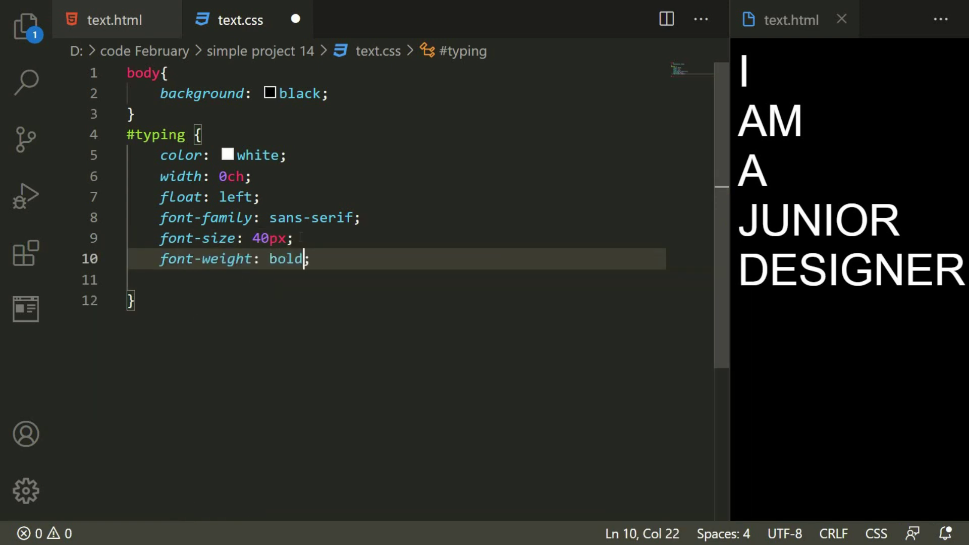
key(Return)
text(w)
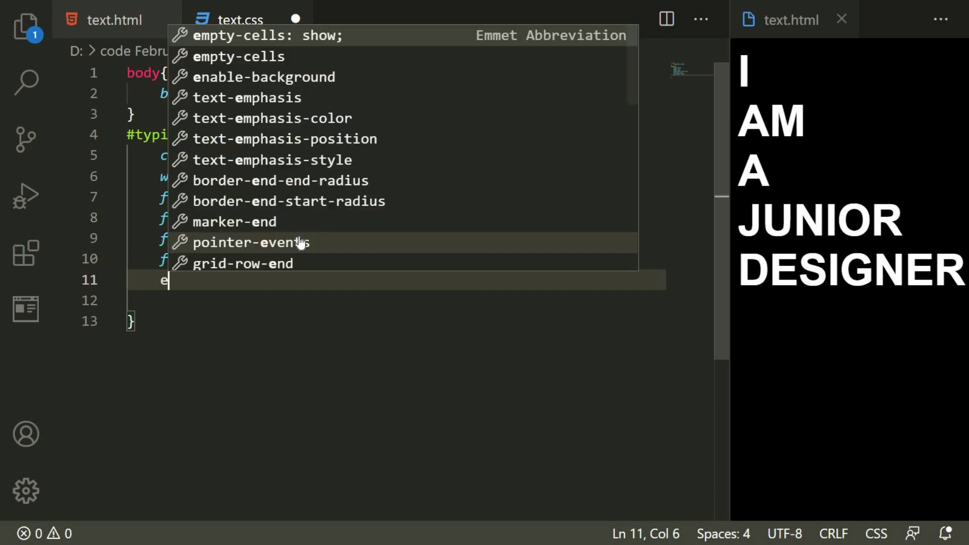
text(hite)
key(Return)
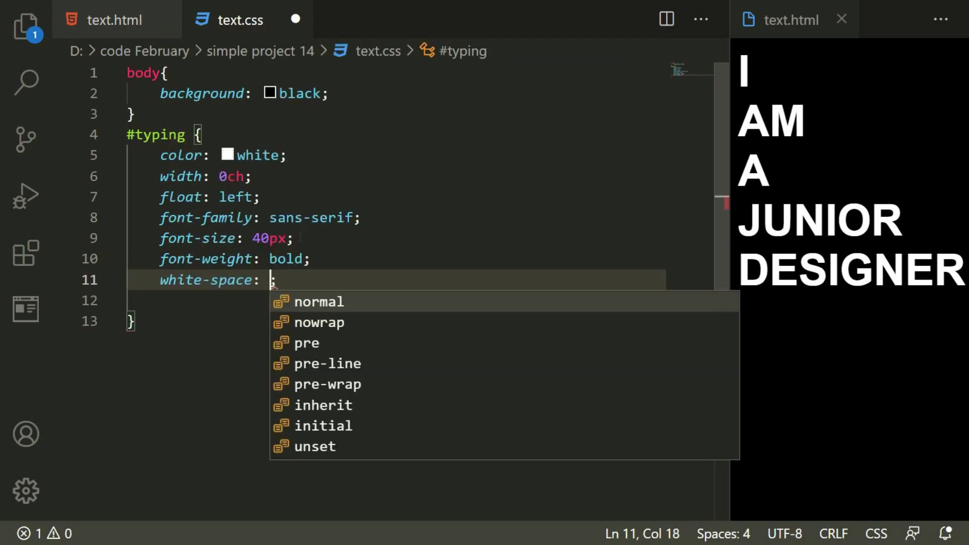
text(n)
- Set white-space to nowrap, save, and confirm the heading stays on one line
key(Down)
key(Return)
key(ctrl+s)
click(759, 250)
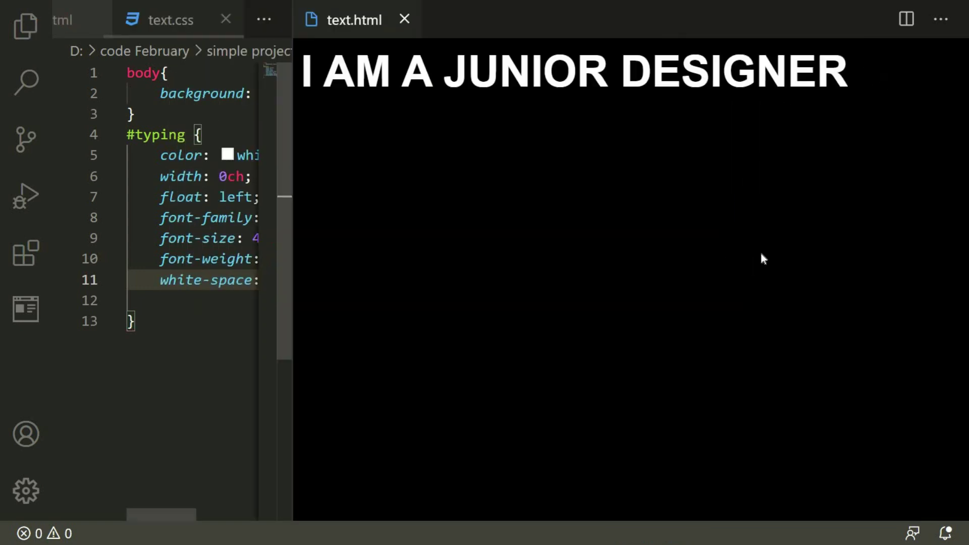
drag(292, 258, 730, 258)
- Add animation: typing 5s steps(22) 1s infinite alternate to #typing
click(371, 279)
key(Return)
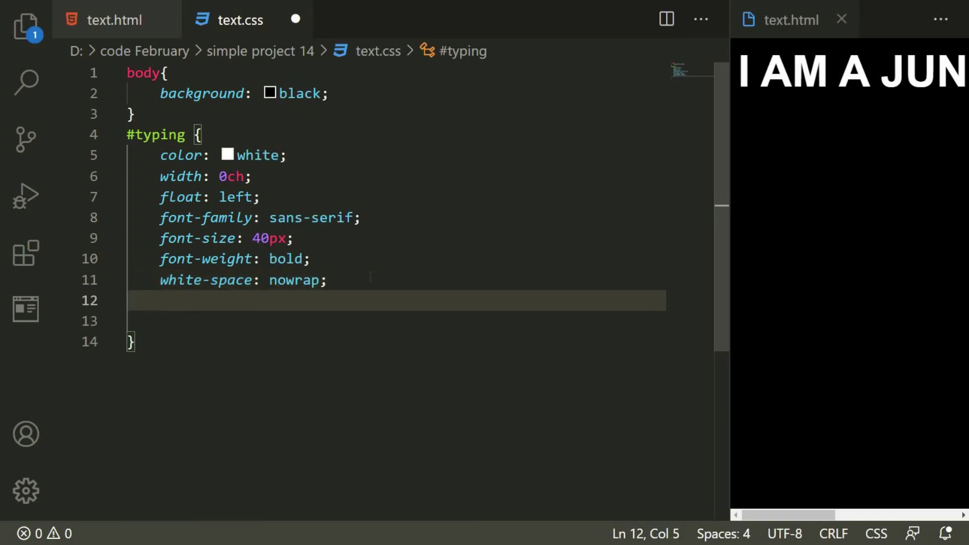
text(ani)
key(Return)
text(typing 5)
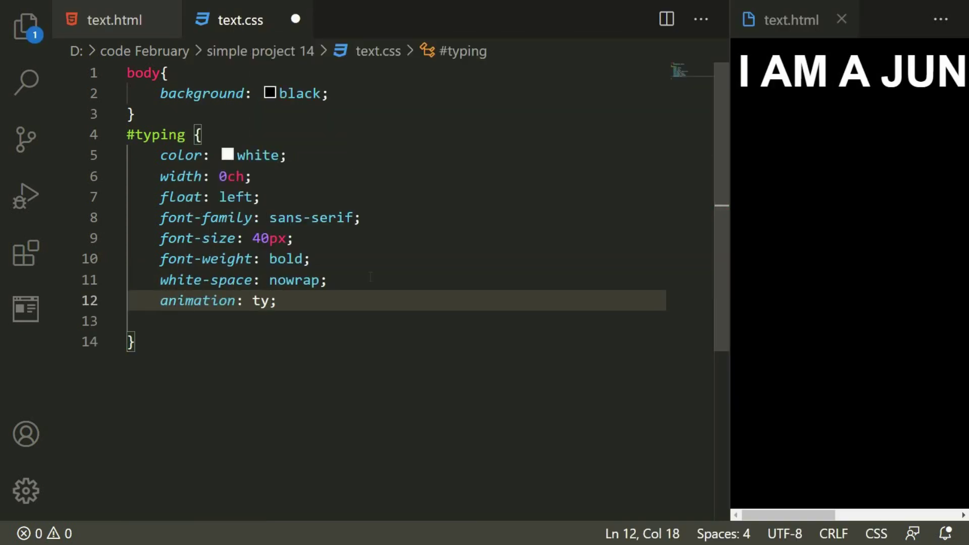
text(s )
text(st)
key(Down)
key(Down)
key(Return)
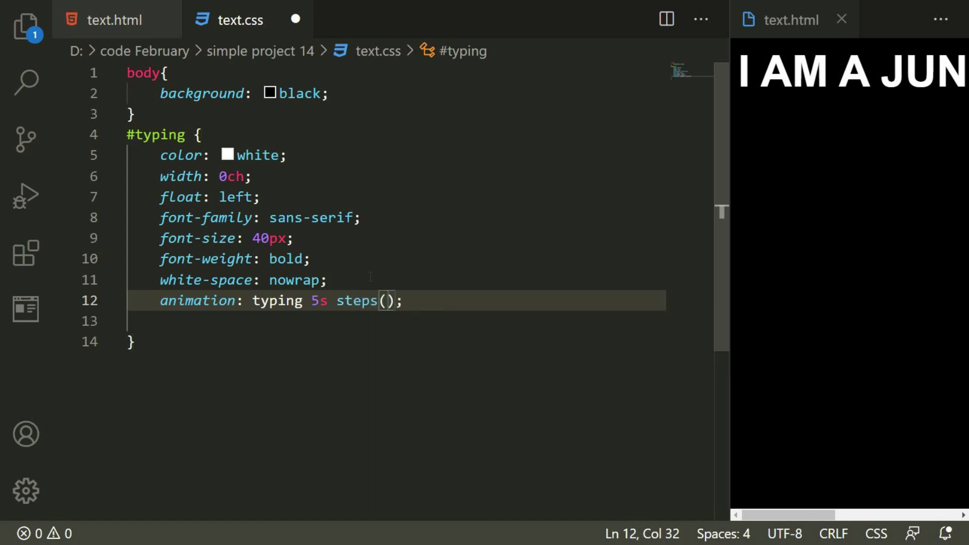
text(1s)
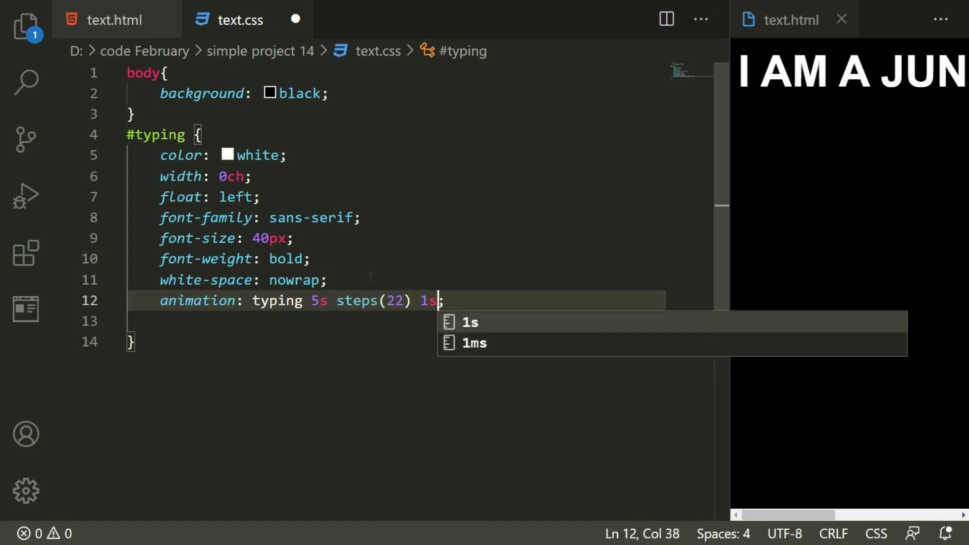
text( in)
key(Return)
text(al)
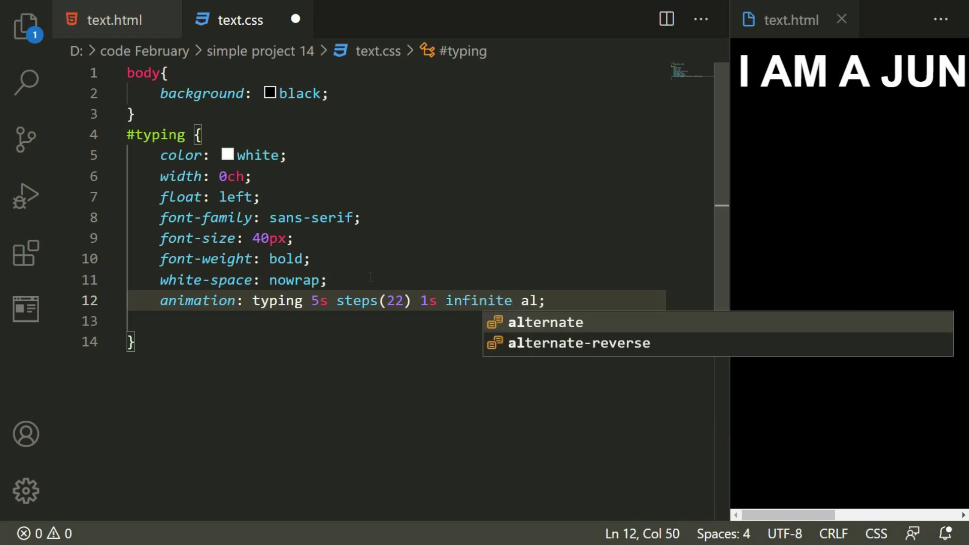
key(Return)
click(852, 207)
key(Down)
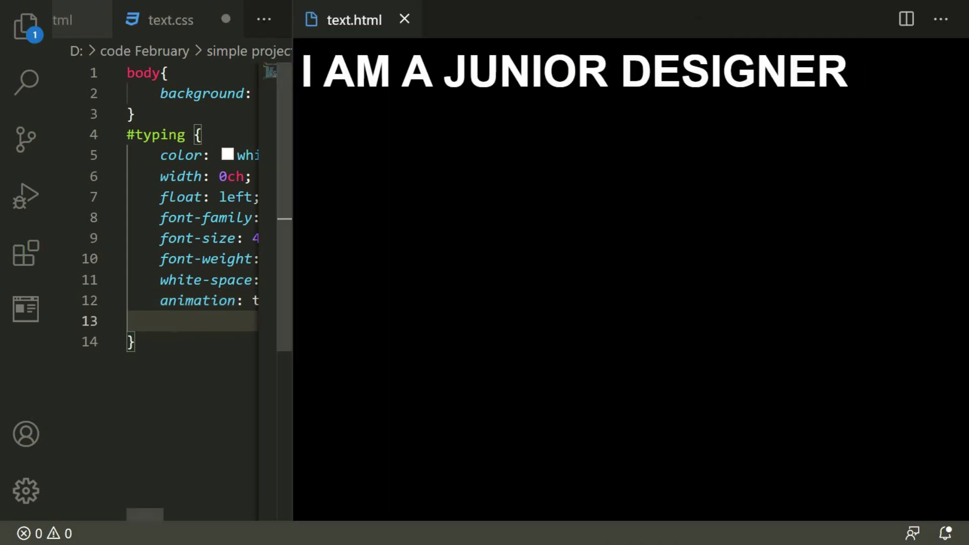
- Look up the span tag in text.html, then return below the #typing rule
click(171, 20)
click(126, 27)
drag(353, 188, 412, 188)
click(241, 20)
click(255, 370)
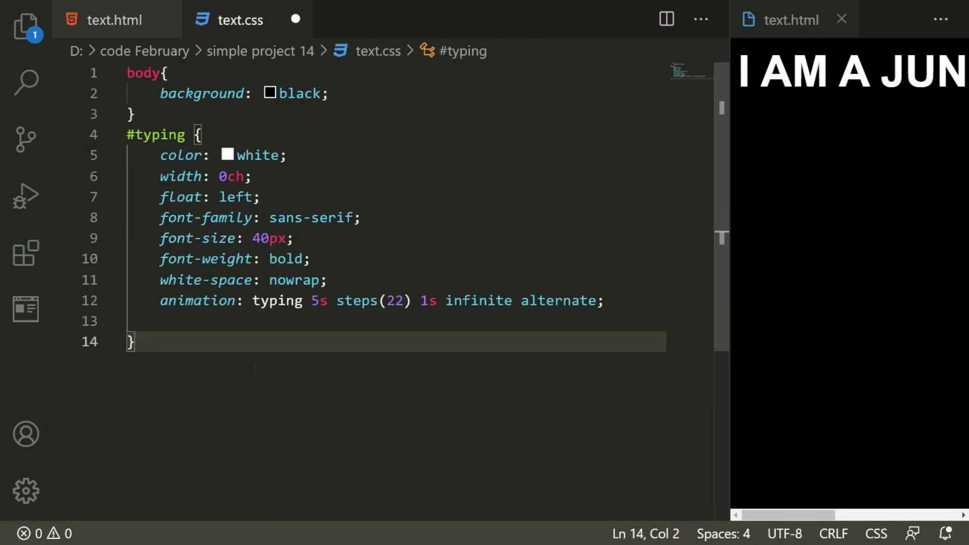
- Add a #typing span rule with color: red and save
key(Return)
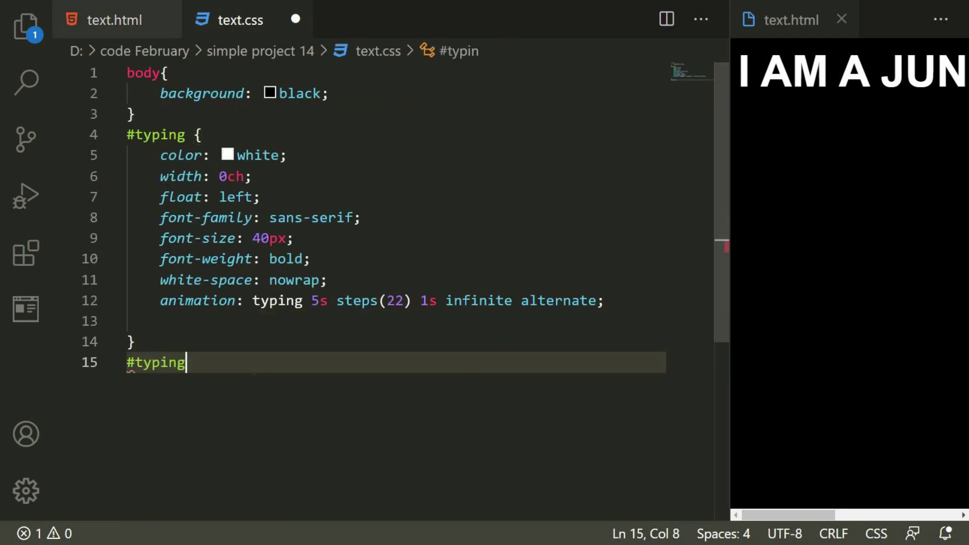
text(span {)
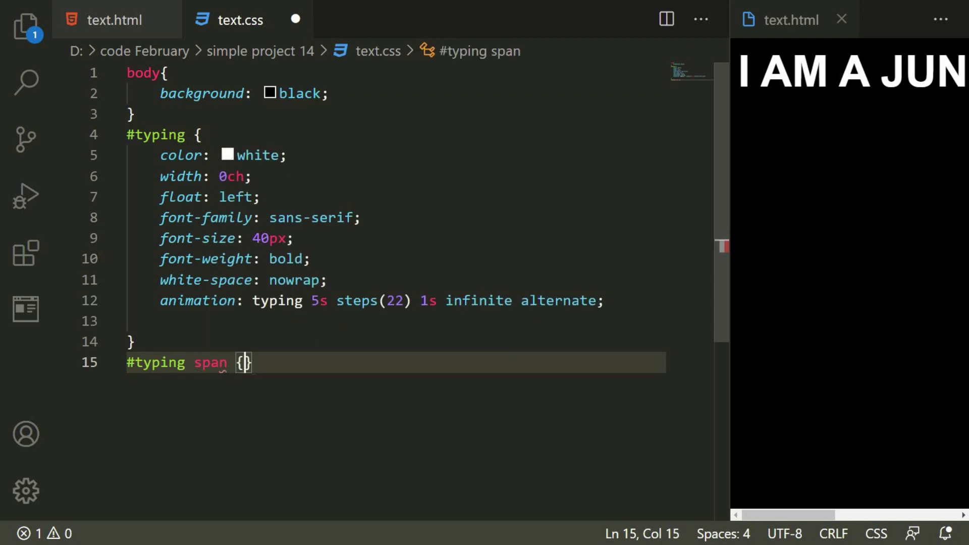
key(Return)
text(col)
key(Down)
key(Return)
text(r: r)
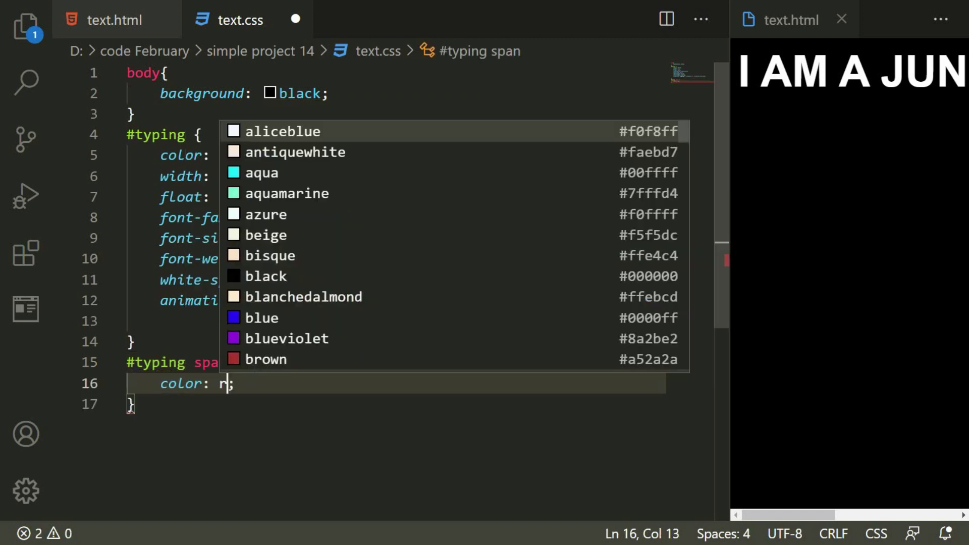
text(ed)
key(Escape)
mouse_move(729, 271)
mouse_down()
mouse_move(293, 271)
mouse_move(731, 272)
mouse_up()
- Check the JUNIOR DESIGNER span in text.html against the widened preview
click(106, 20)
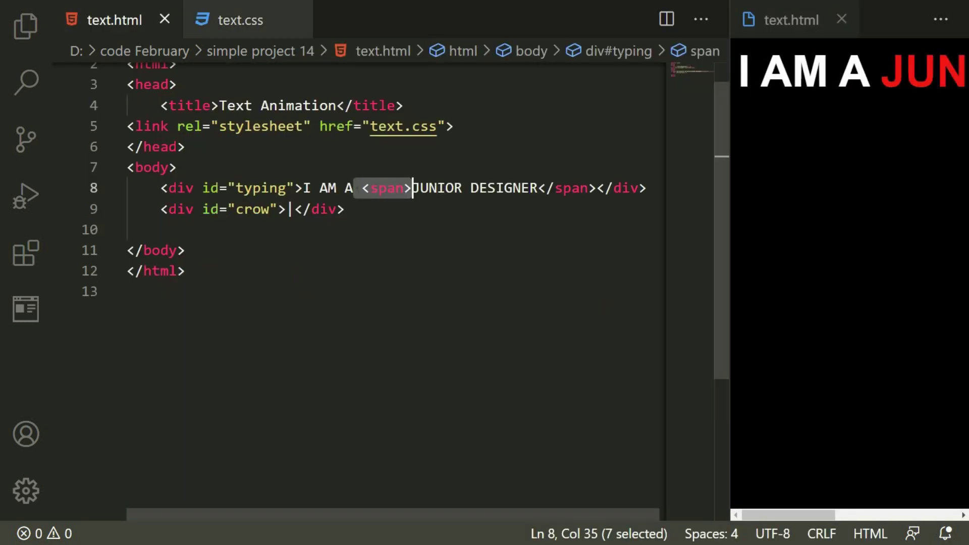
drag(412, 188, 514, 187)
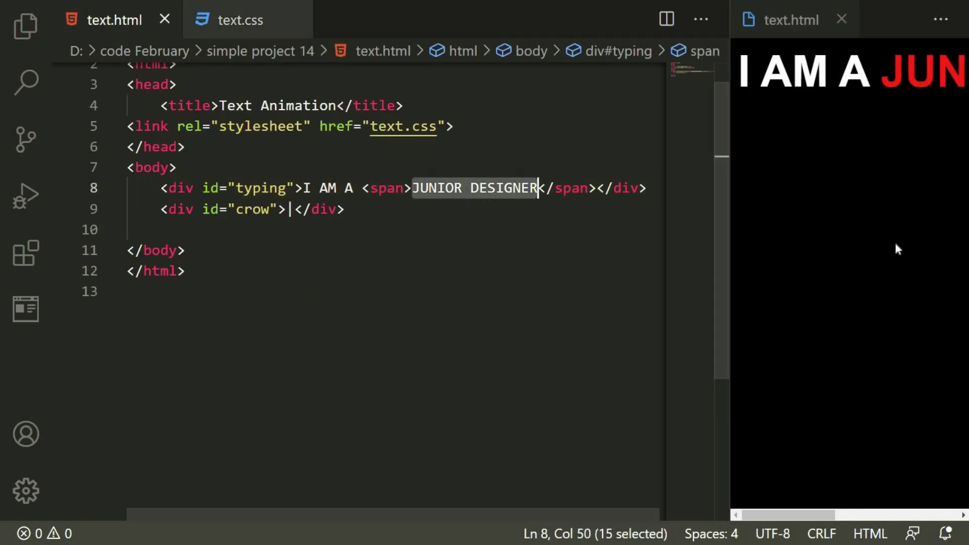
drag(730, 240, 292, 240)
drag(445, 72, 854, 129)
click(854, 129)
drag(293, 240, 730, 240)
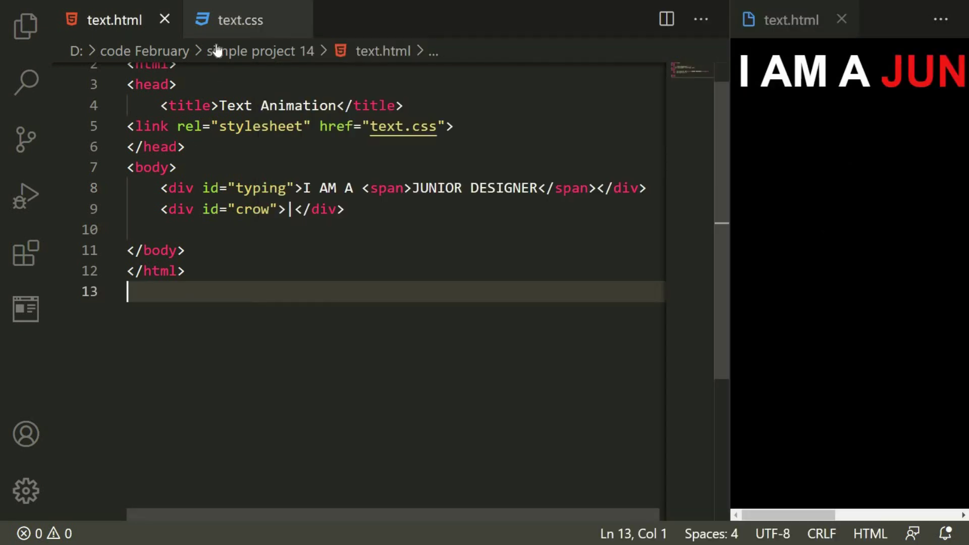
- Start a #crow selector below the span rule, matching the crow div
click(238, 20)
scroll(379, 227, down, 1)
click(135, 336)
key(Return)
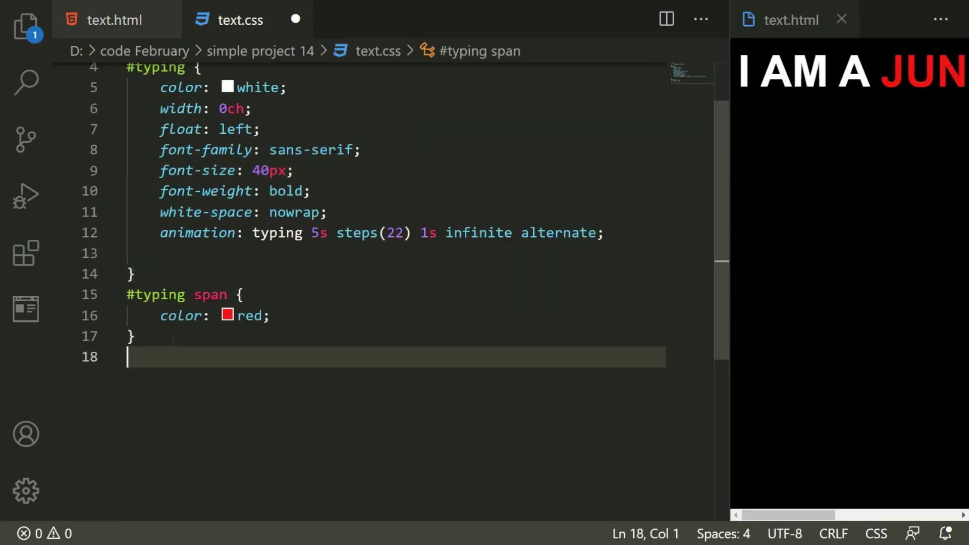
click(120, 20)
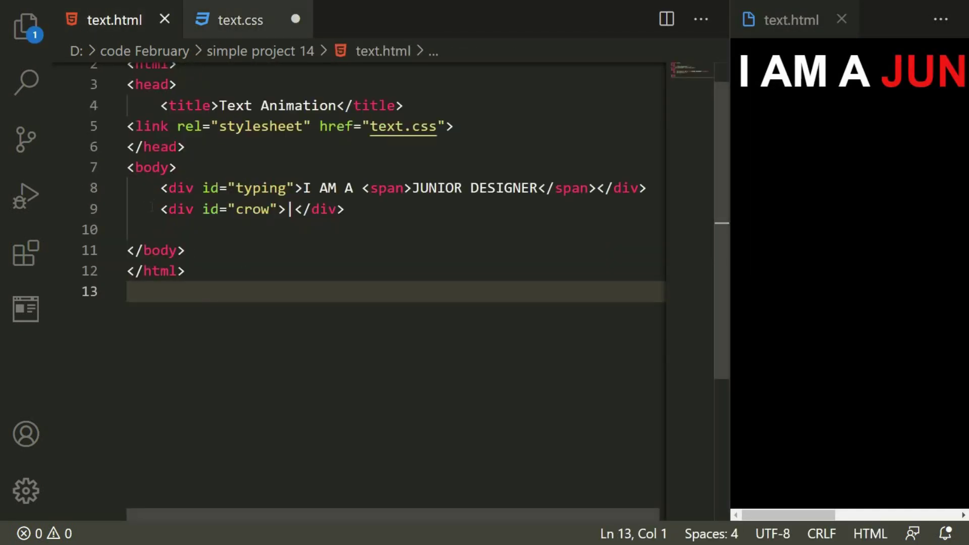
drag(153, 209, 286, 209)
click(227, 20)
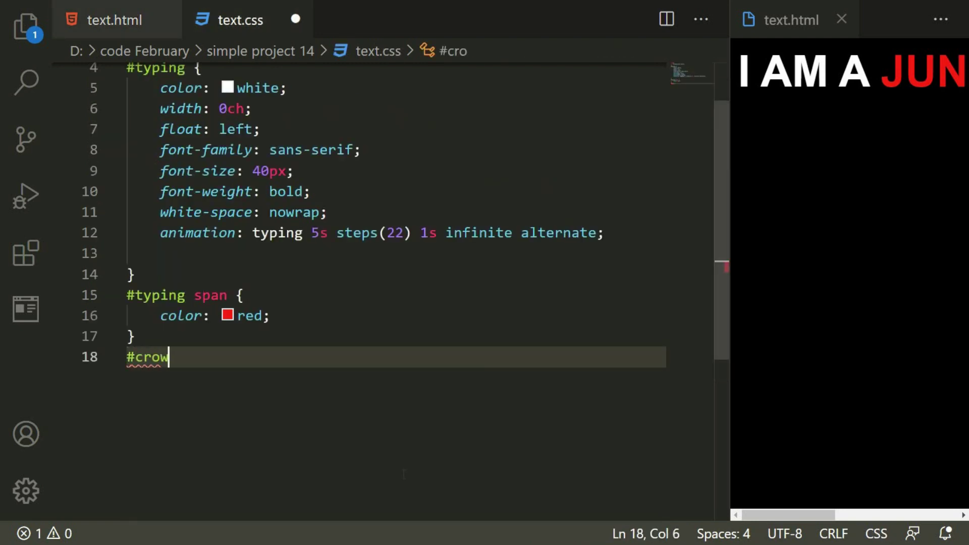
- Give #crow float: left and white colour, then save
key(Return)
text(fl)
key(Return)
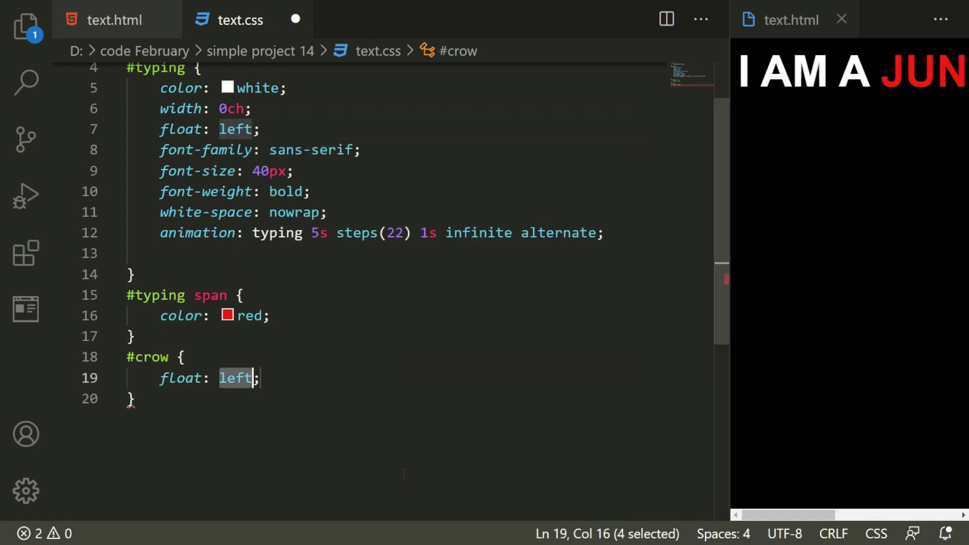
key(Tab)
key(Return)
text(colo)
key(Return)
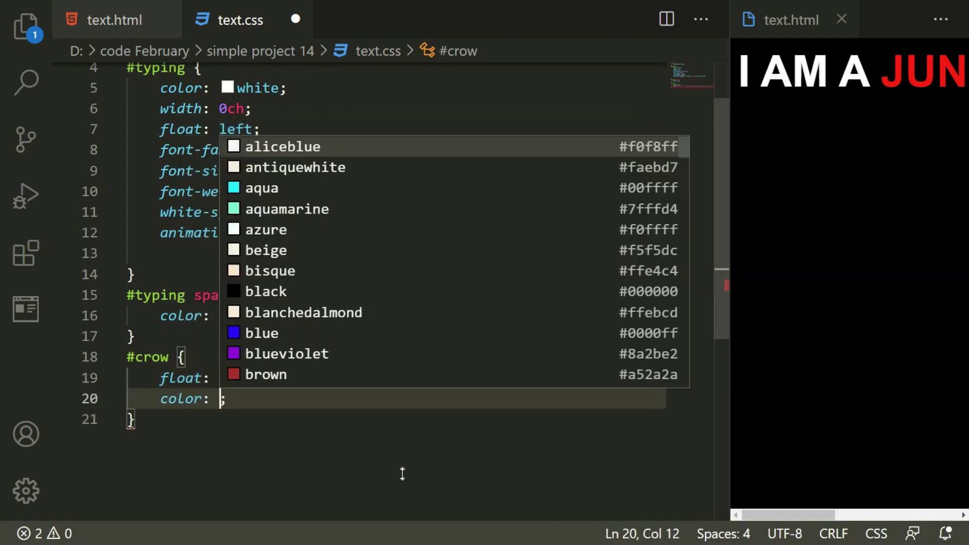
text(w)
key(Down)
key(Return)
key(ctrl+s)
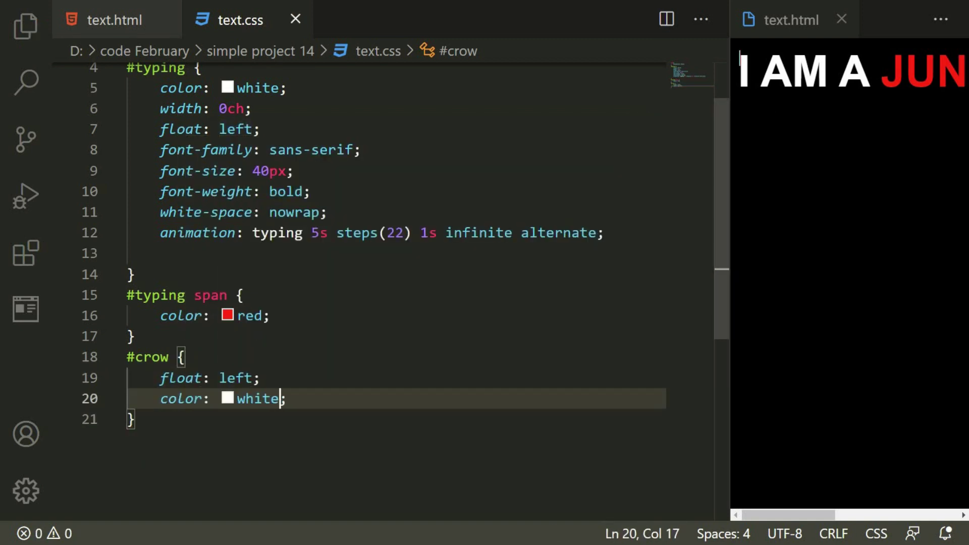
scroll(314, 339, down, 1)
- Add font-size: 40px to #crow and check the heading in the preview
click(314, 338)
key(Return)
text(on)
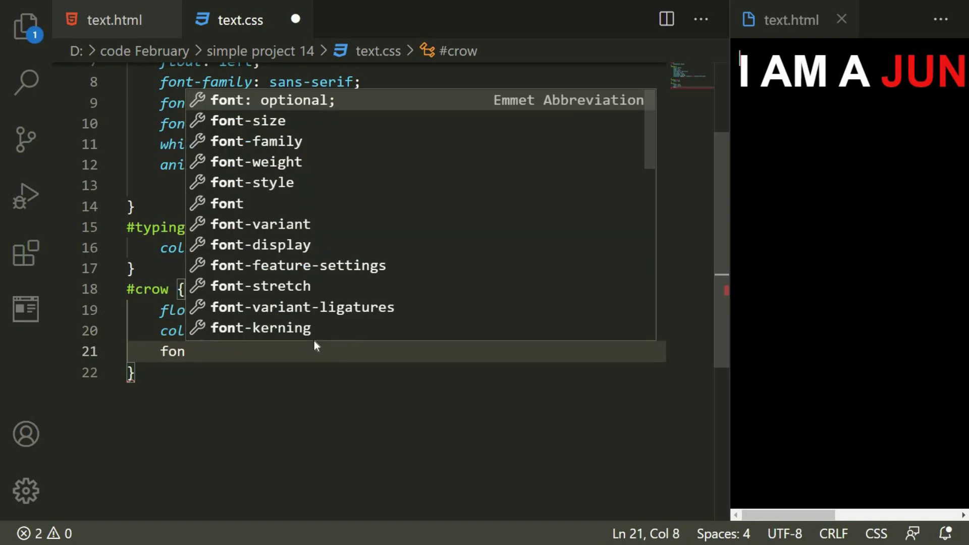
key(Down)
key(Return)
text(40px;)
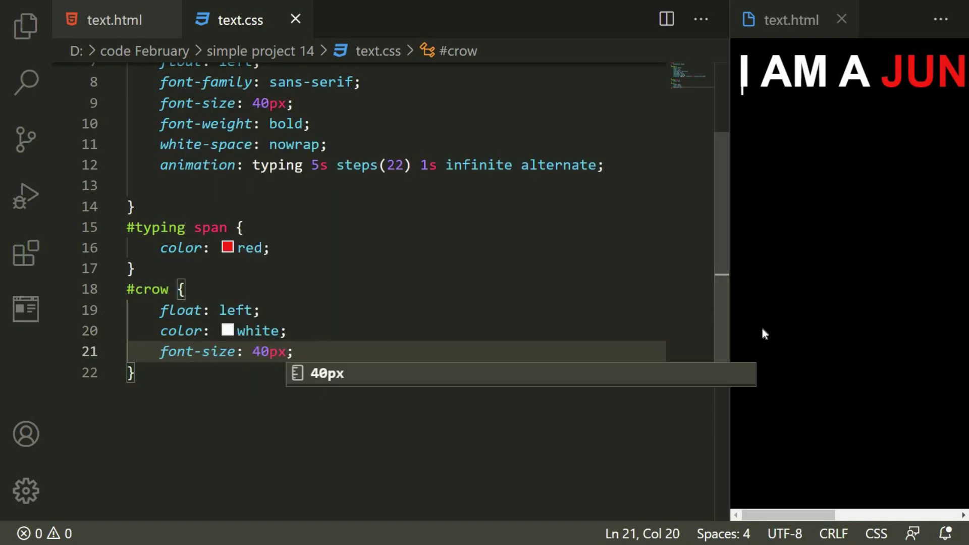
click(762, 333)
drag(787, 280, 301, 94)
click(303, 91)
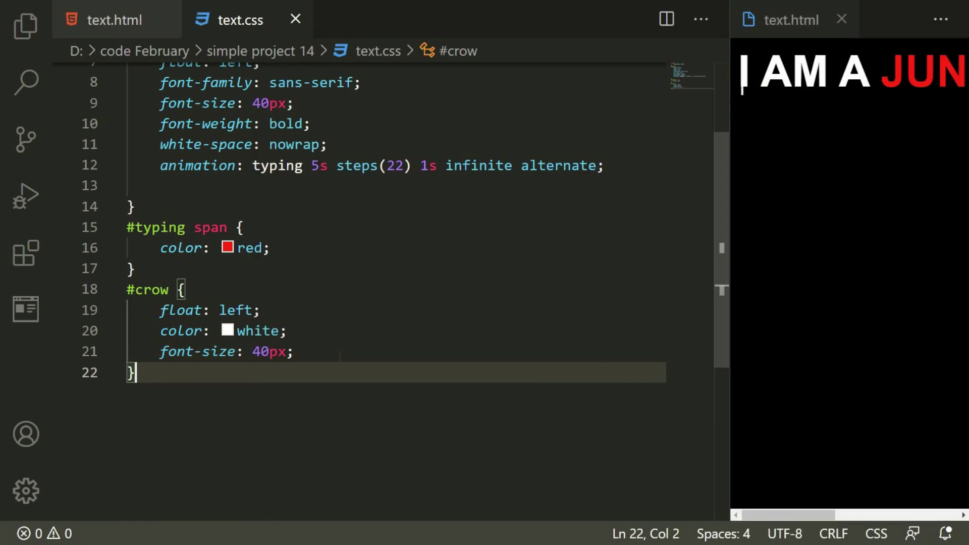
- Add animation: crow 0.5s linear 0s infinite to the #crow rule
click(340, 355)
key(Return)
text(ani)
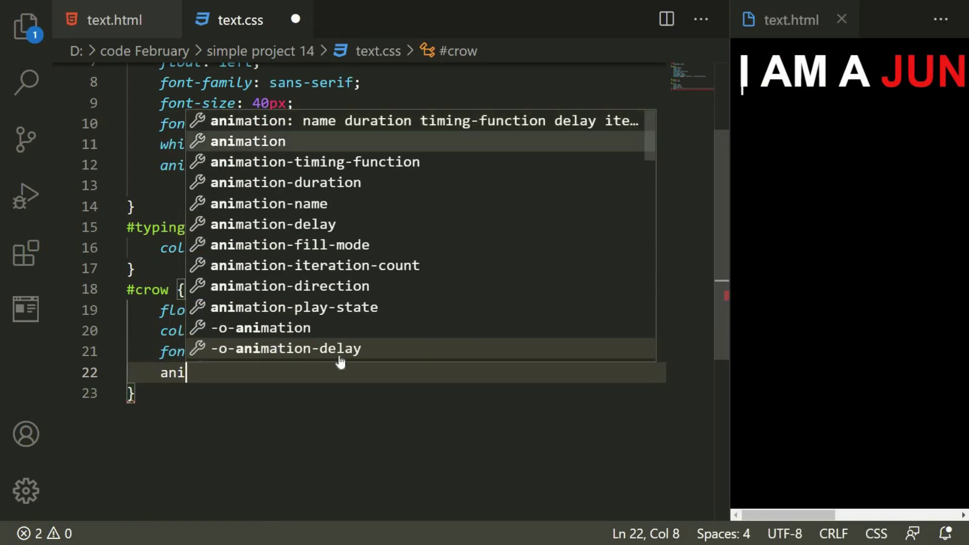
key(Return)
text(crow 0.)
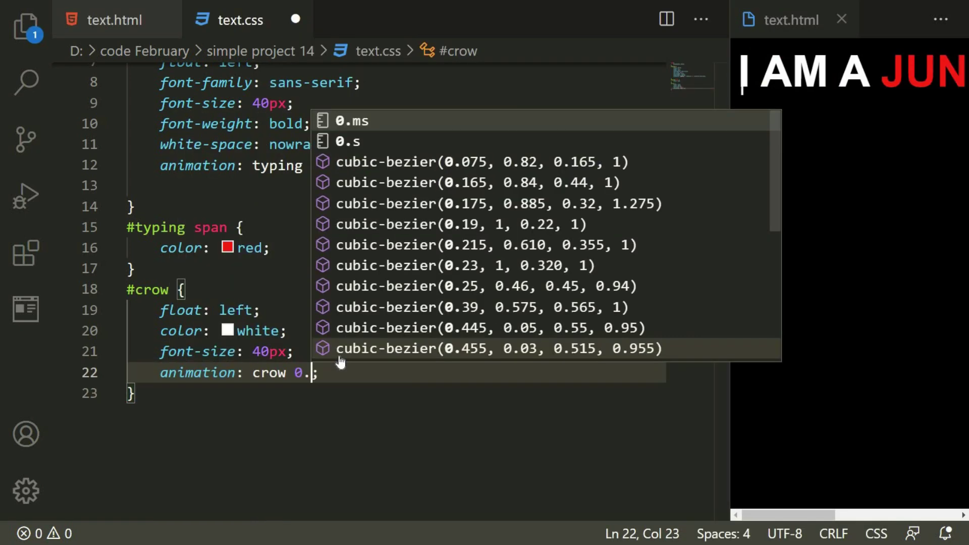
text(5s linn)
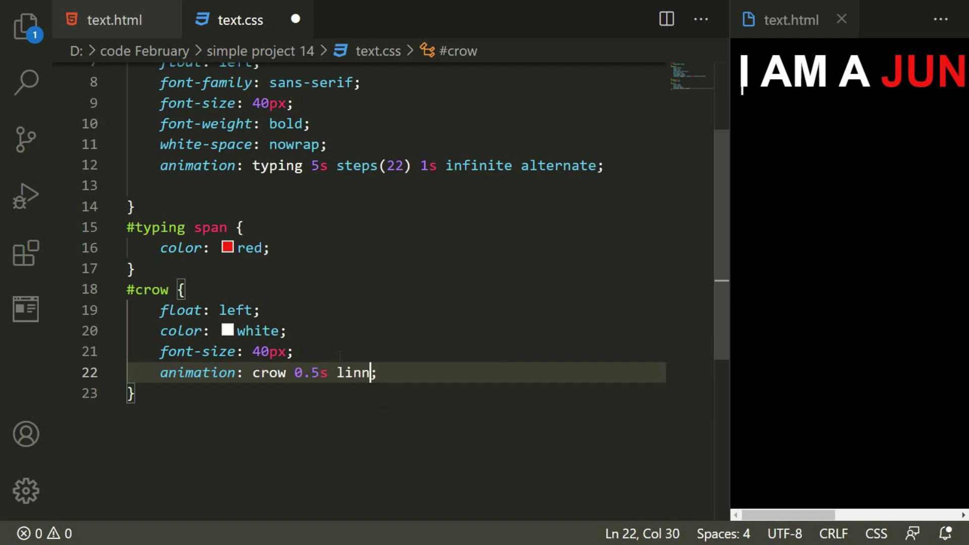
text(ear 0s)
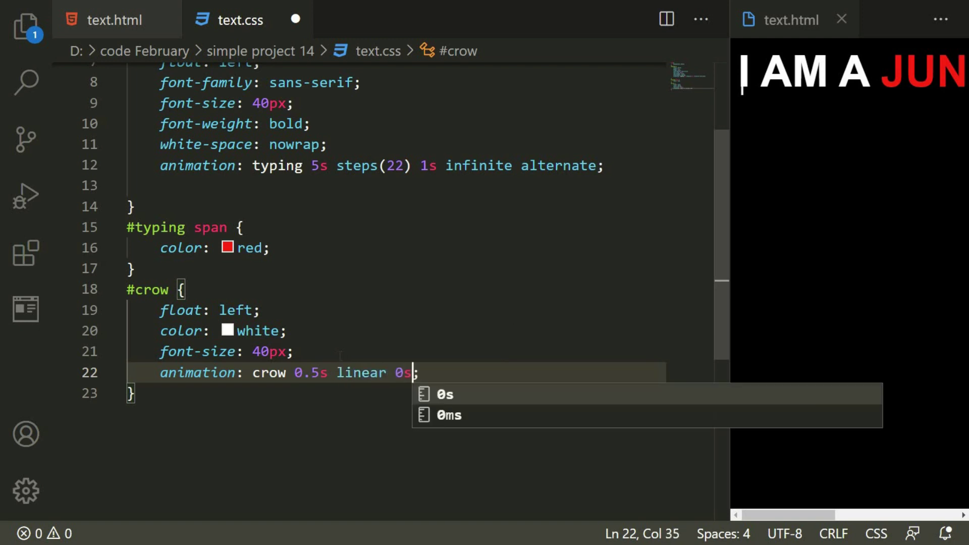
text( in)
key(Return)
scroll(508, 239, down, 2)
click(507, 238)
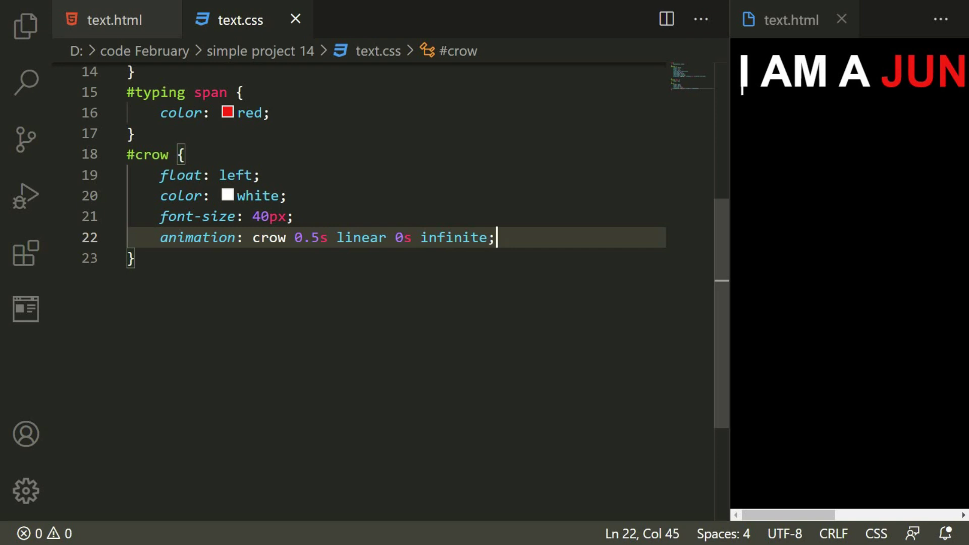
key(Return)
text(font)
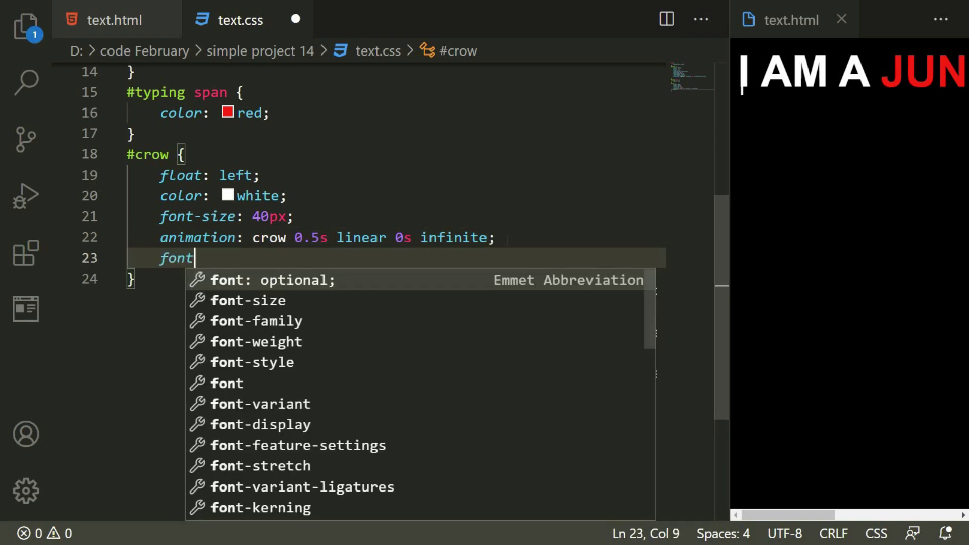
- Make the #crow cursor text bold with font-weight: bold
key(Down)
key(Down)
key(Return)
text(b;)
key(Return)
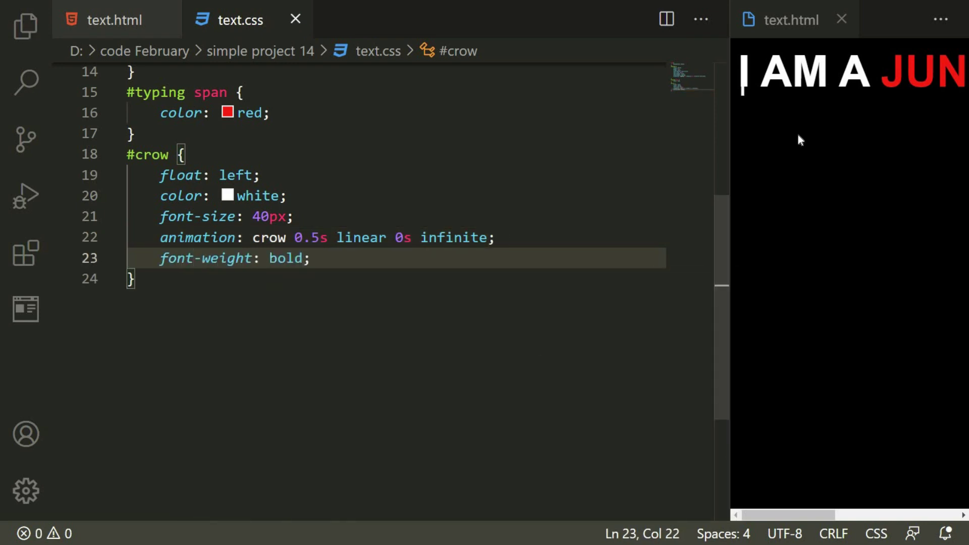
mouse_move(729, 228)
mouse_down()
mouse_move(292, 228)
mouse_move(730, 227)
mouse_up()
key(Return)
text(/* a)
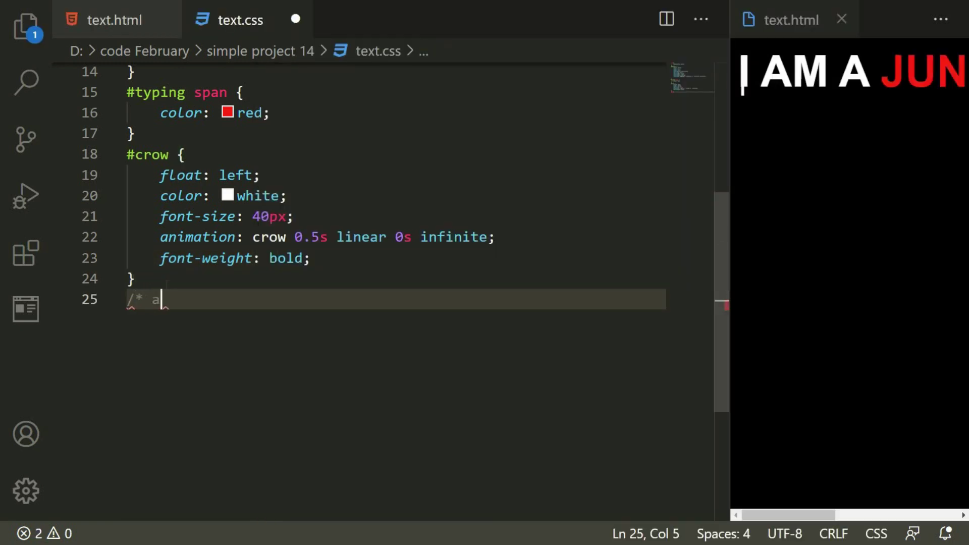
text(/)
key(Return)
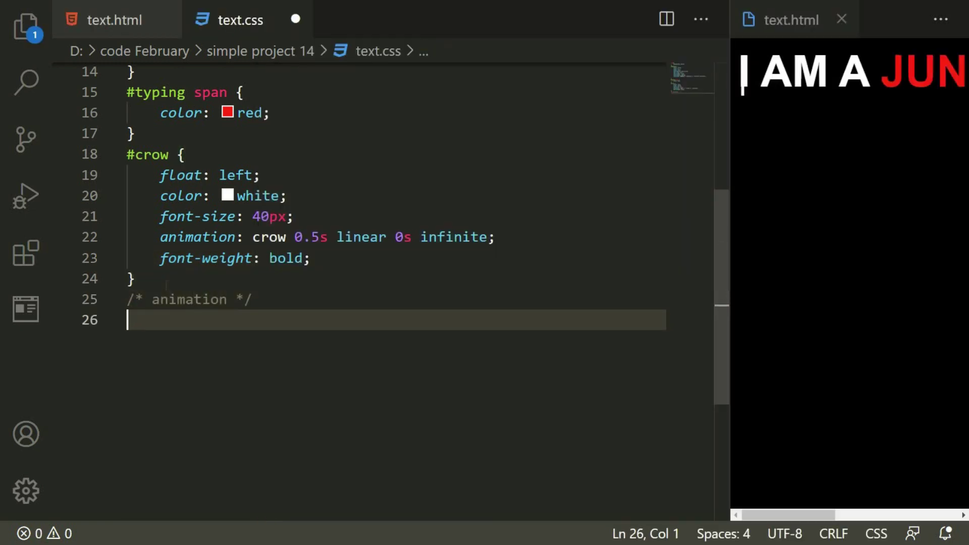
text(@k)
key(Return)
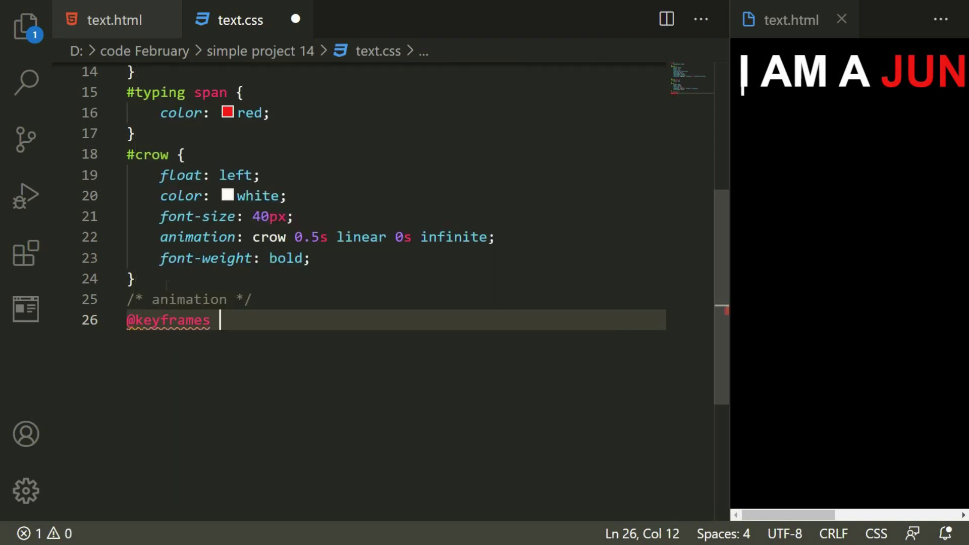
click(113, 19)
drag(225, 189, 284, 189)
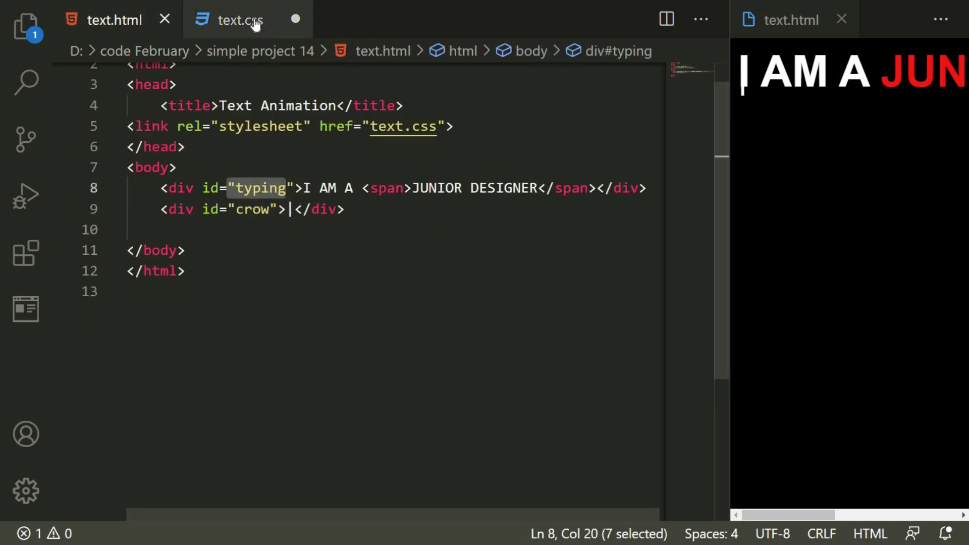
click(240, 20)
text(typing )
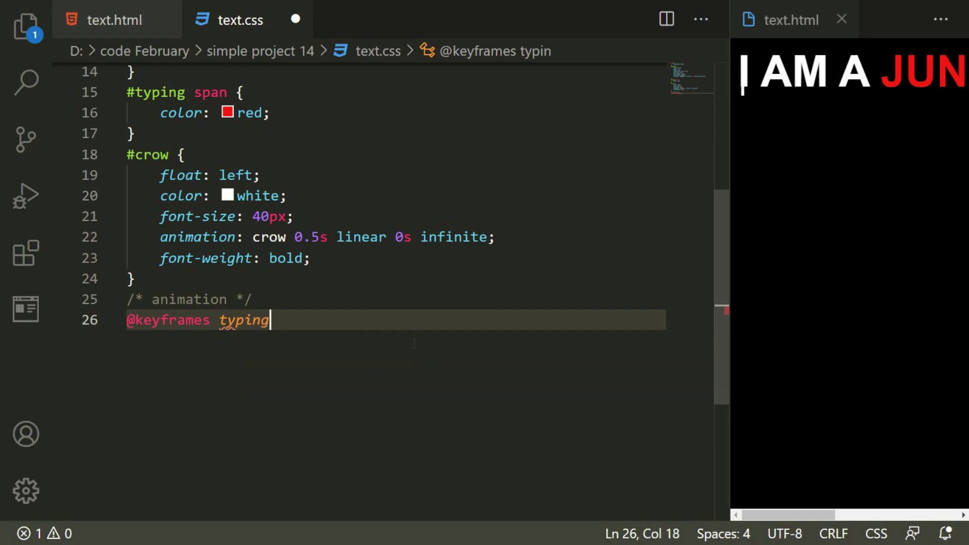
text({)
key(Return)
text(fo)
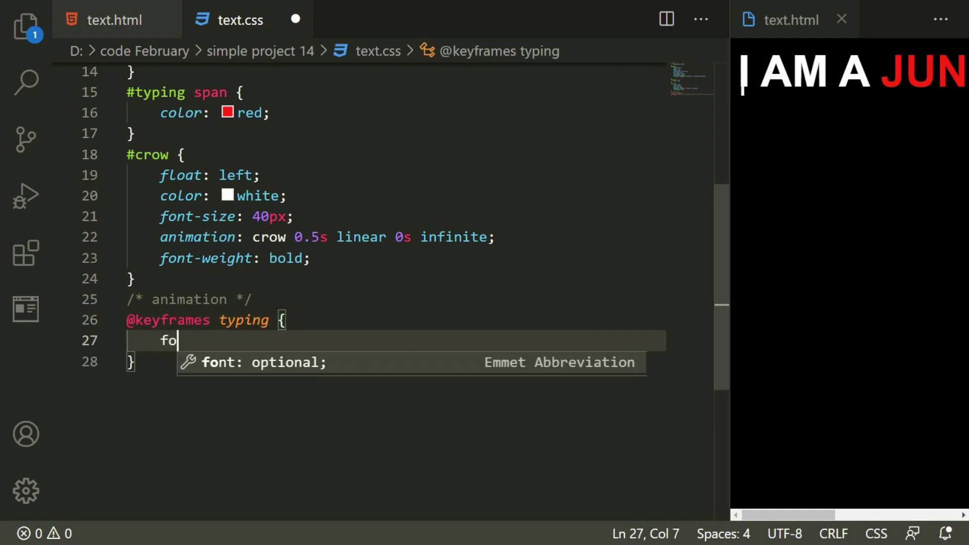
text(rm)
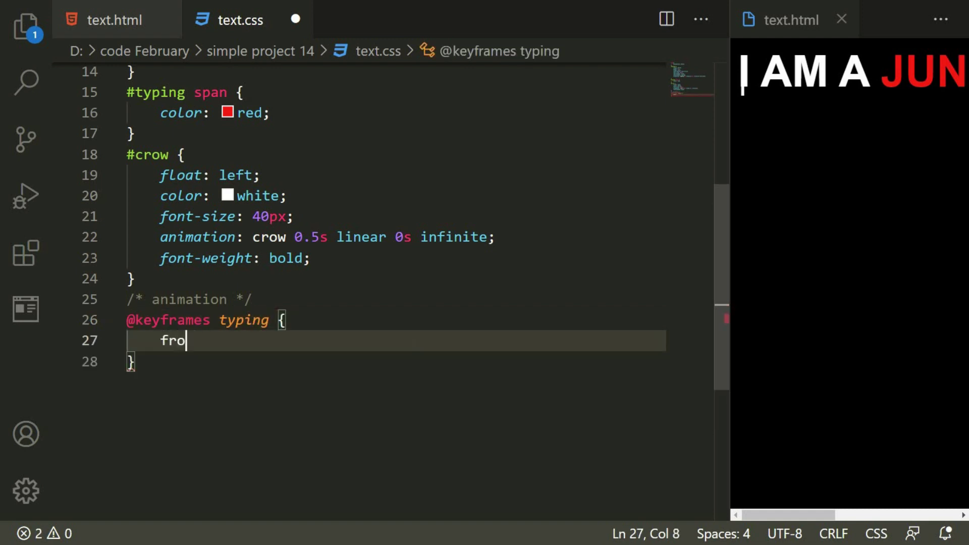
text( {)
- Fill the typing keyframes with from width 0ch and to width 25ch, then check the preview
key(Return)
text(wi)
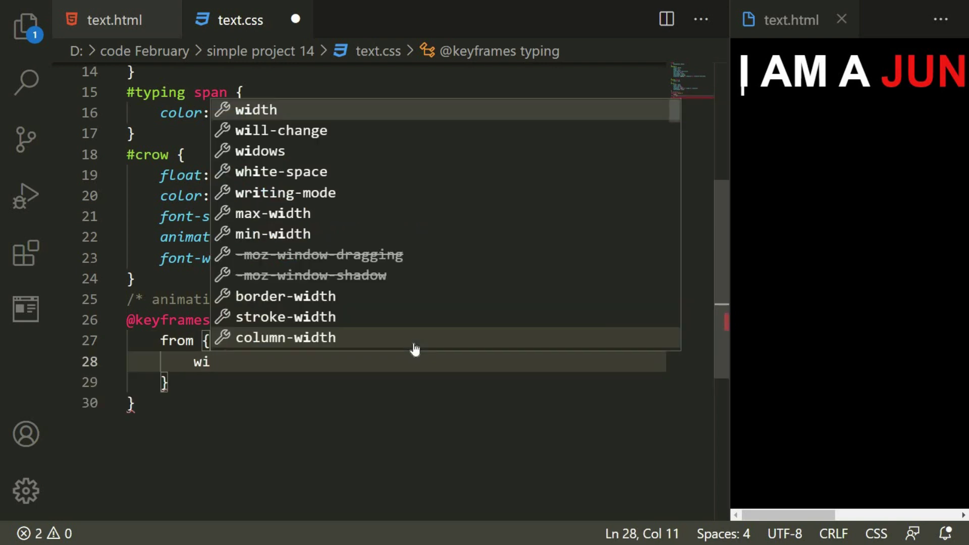
key(Return)
text(0ch;)
key(Down)
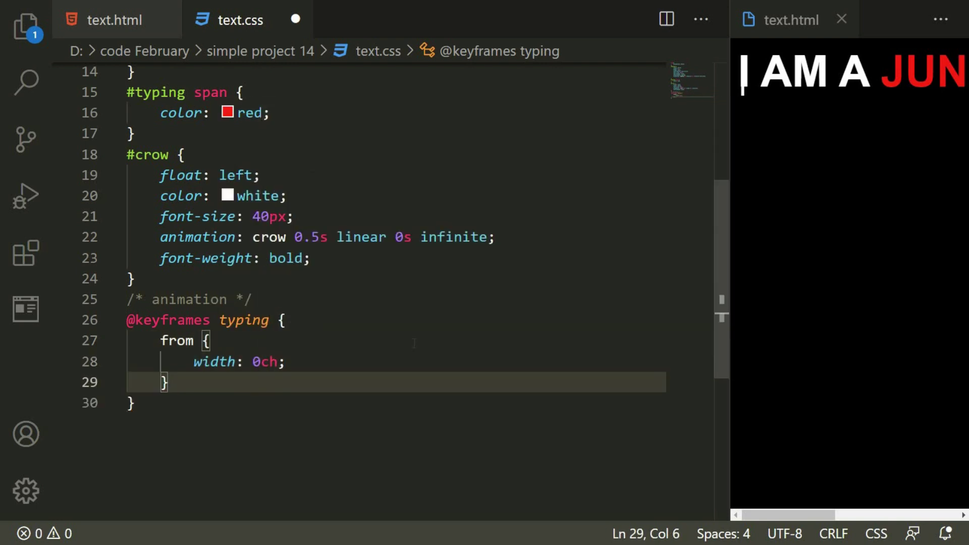
key(Return)
text(to{)
key(Return)
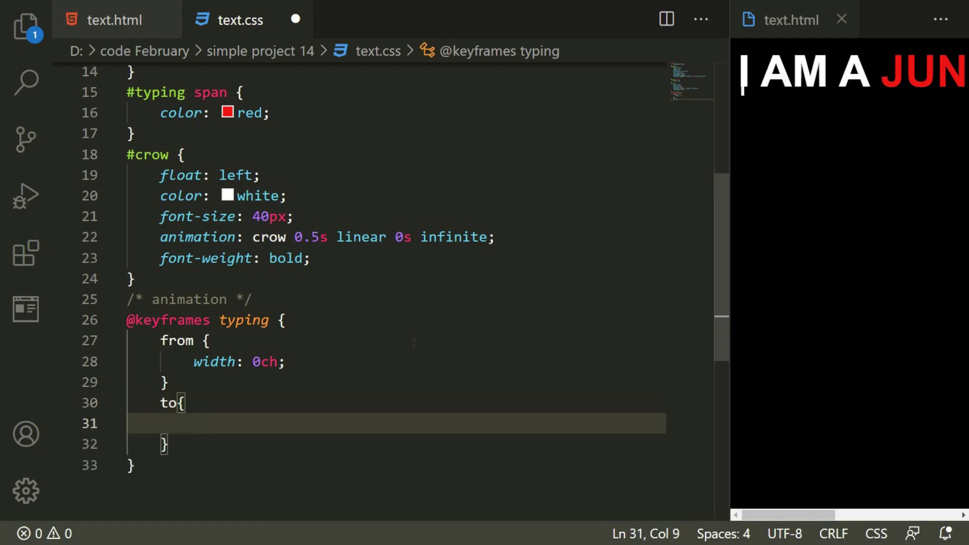
text(wid)
key(Return)
text(25ch;)
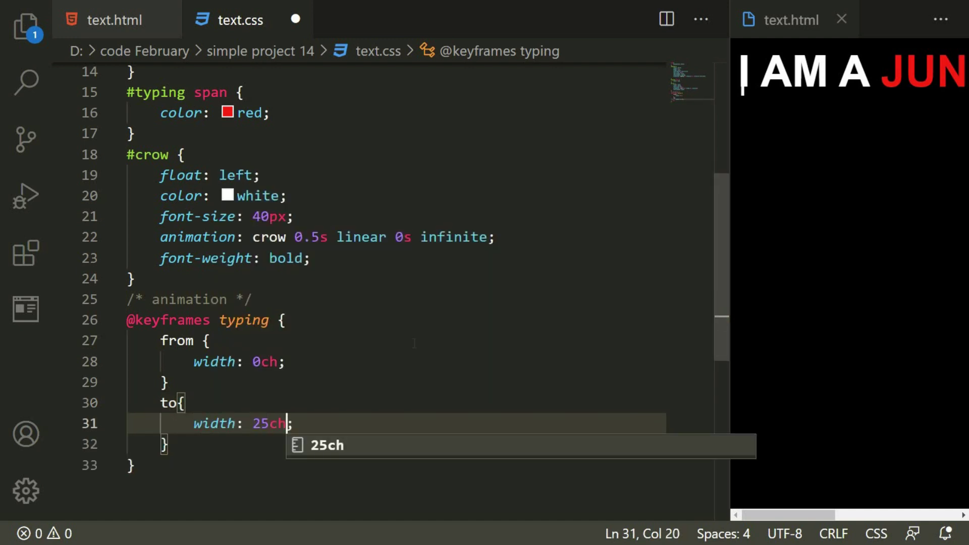
scroll(394, 288, down, 2)
click(189, 330)
click(764, 298)
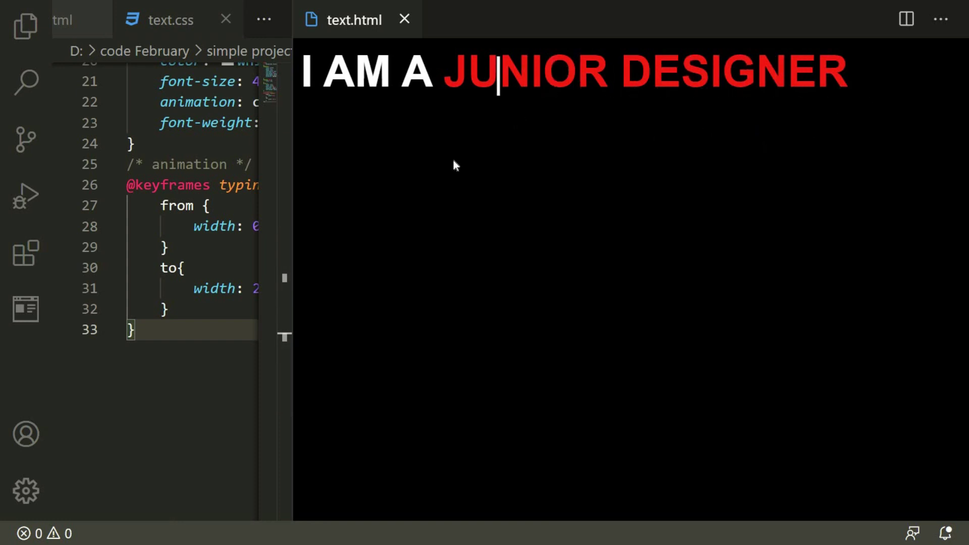
drag(293, 302, 730, 303)
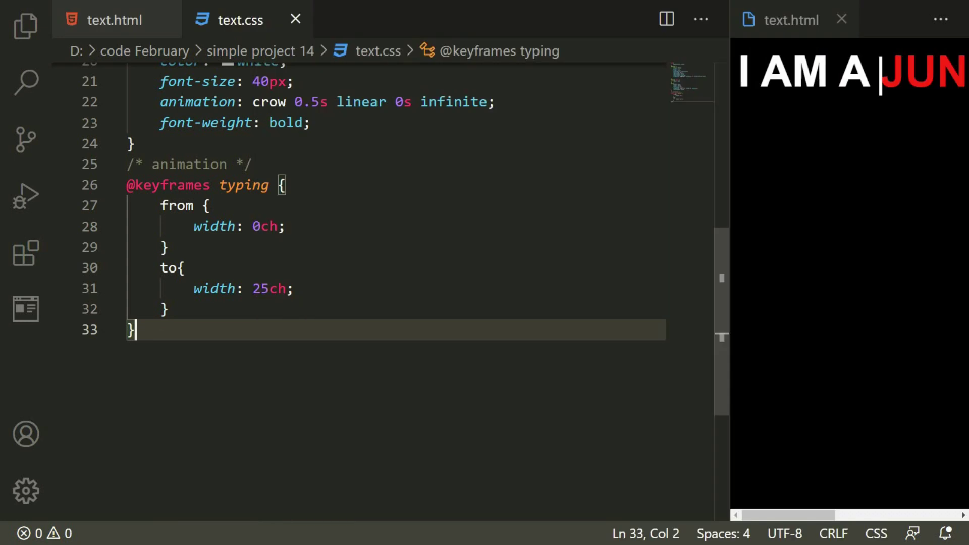
- Add overflow: hidden to #typing, save, and watch the heading type out in the preview
key(Return)
scroll(274, 328, up, 7)
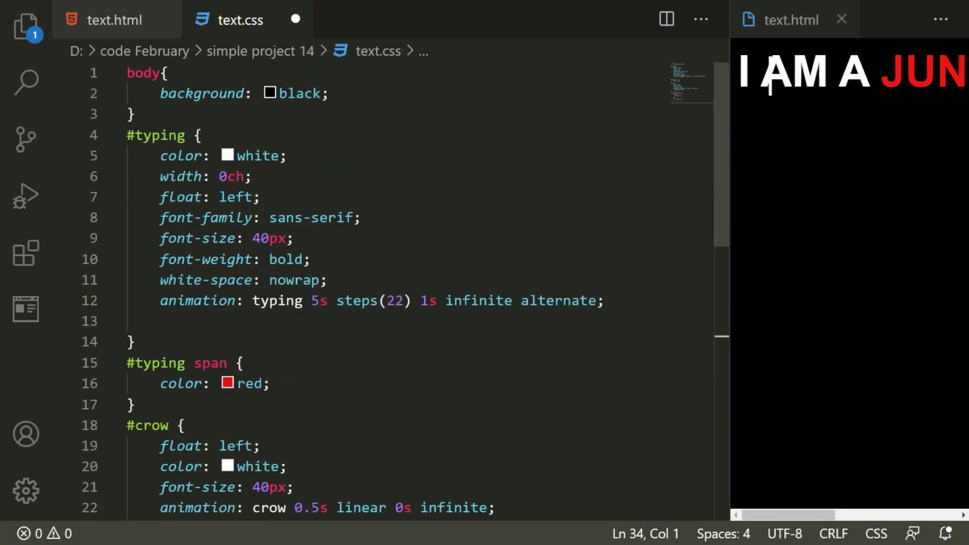
click(244, 320)
text(ov)
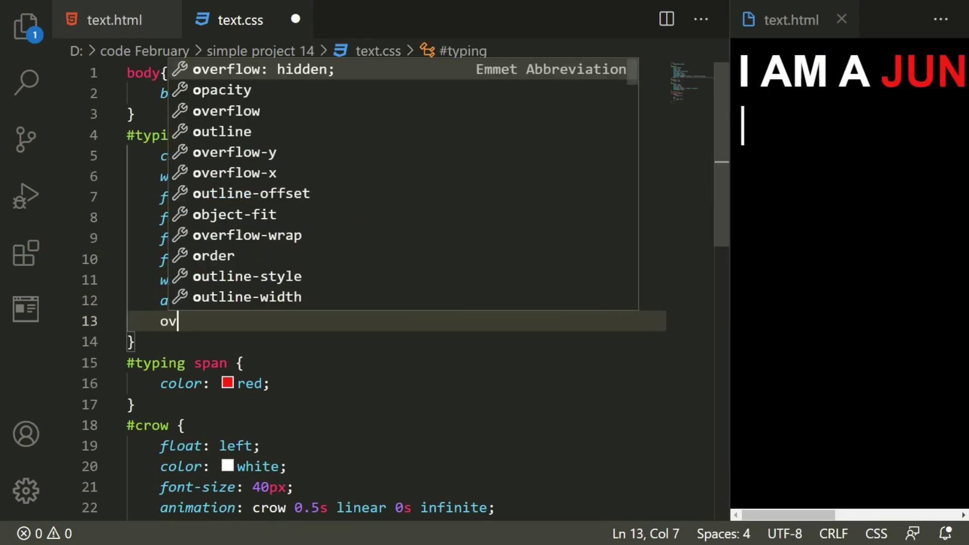
key(Return)
key(ctrl+s)
click(845, 213)
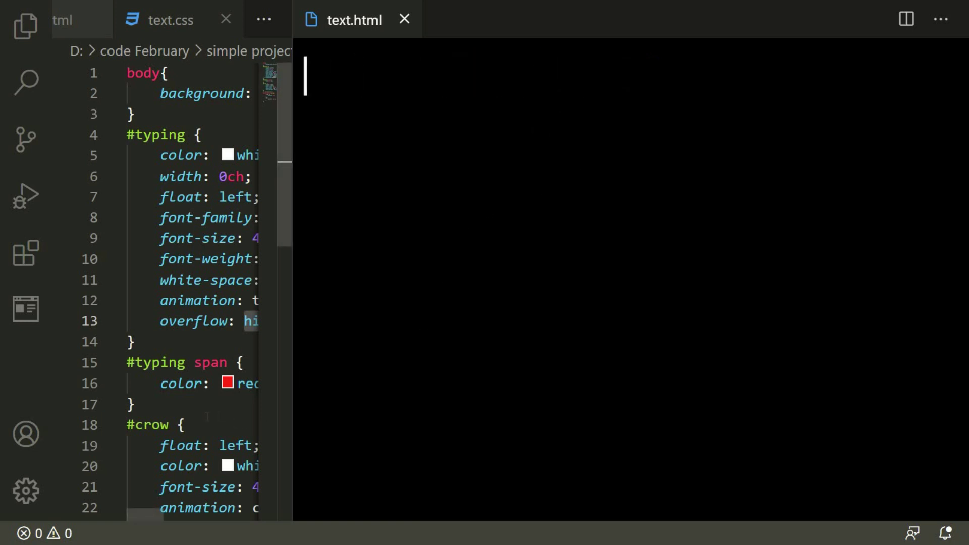
click(185, 424)
scroll(303, 302, down, 3)
click(135, 397)
key(Return)
key(Return)
key(Up)
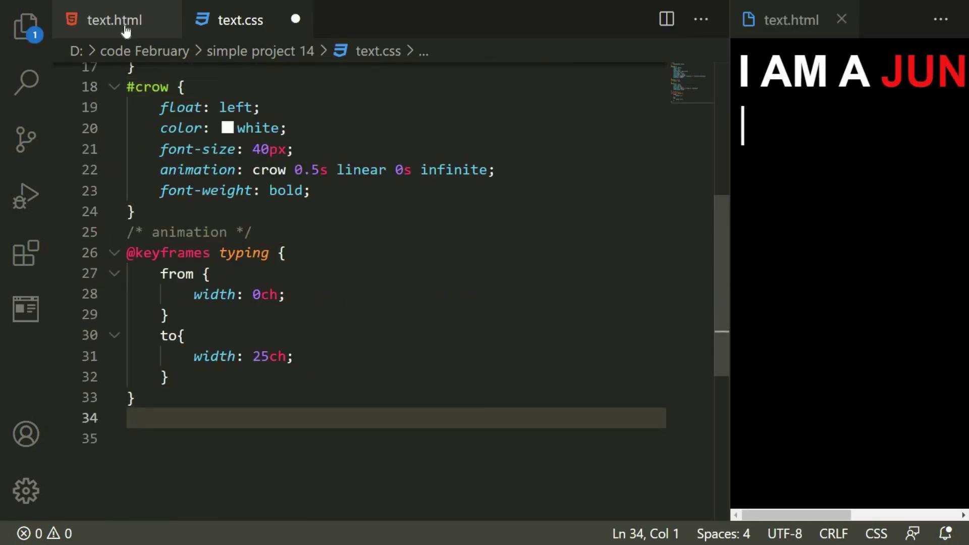
click(125, 27)
double_click(273, 209)
key(shift+Right)
click(240, 20)
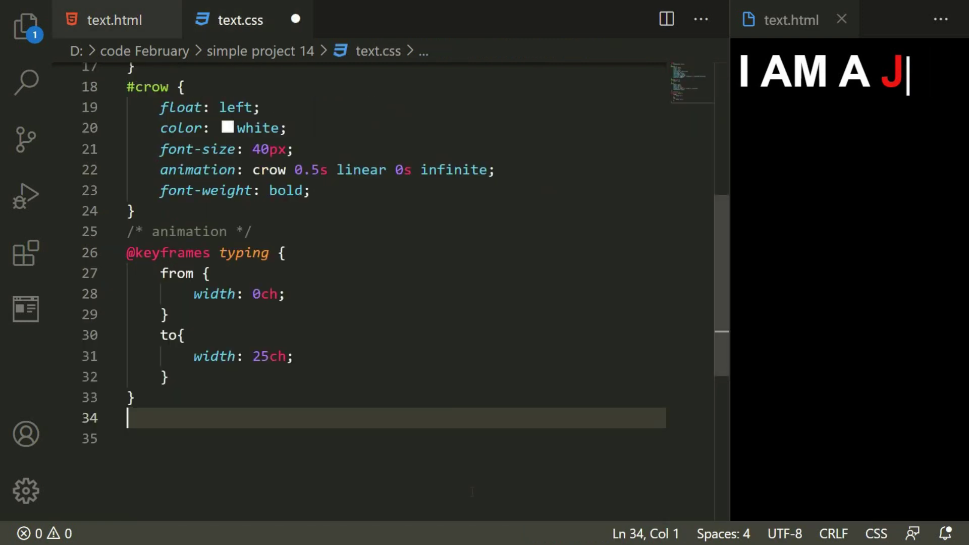
text(@ke)
key(Return)
text(c)
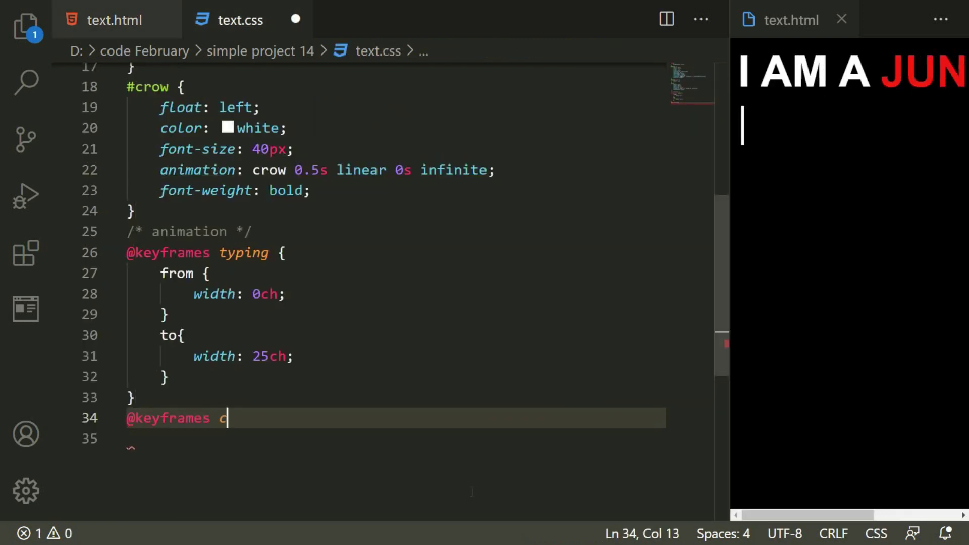
text(row {)
- Fill the crow keyframes with from opacity 0 and to opacity 1
key(Return)
text(fr)
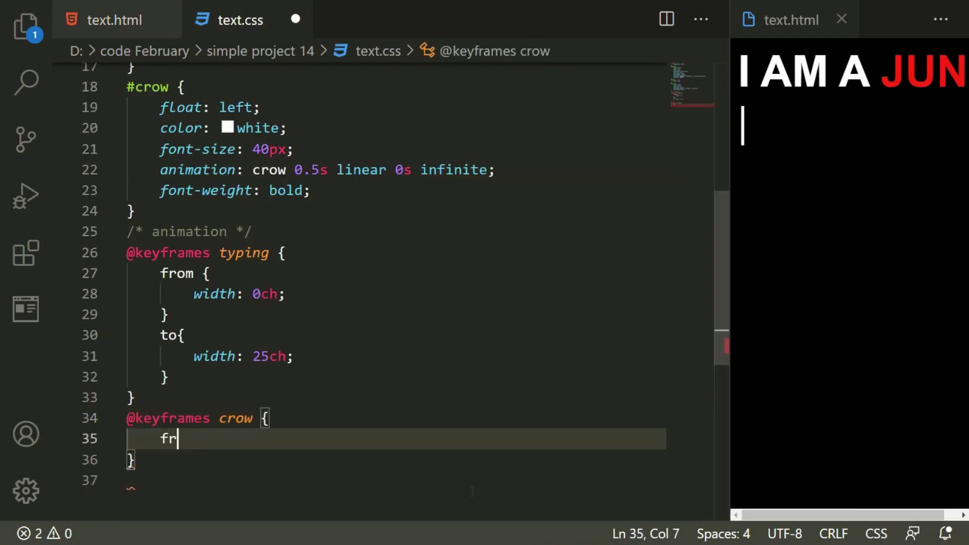
text(on)
key(BackSpace)
text(m )
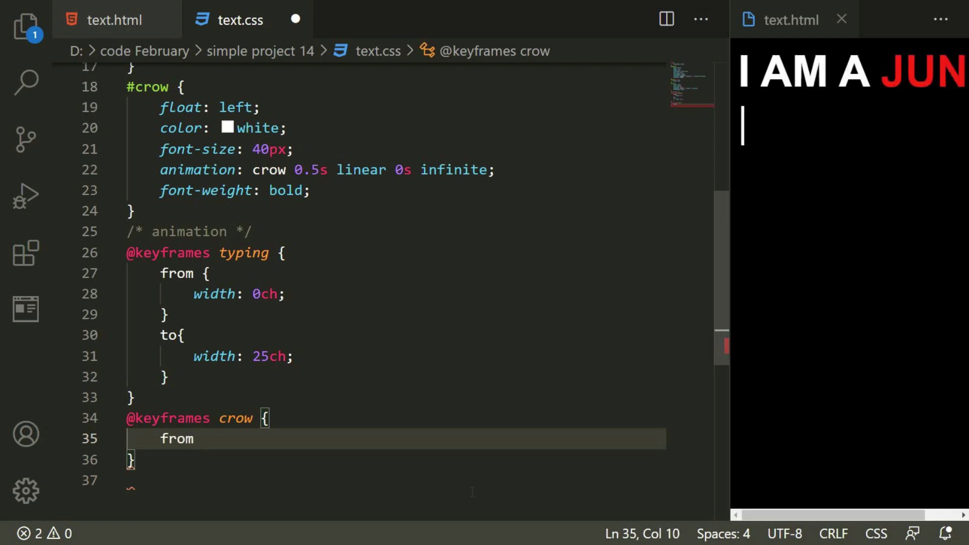
text({)
key(Return)
text(op)
key(Return)
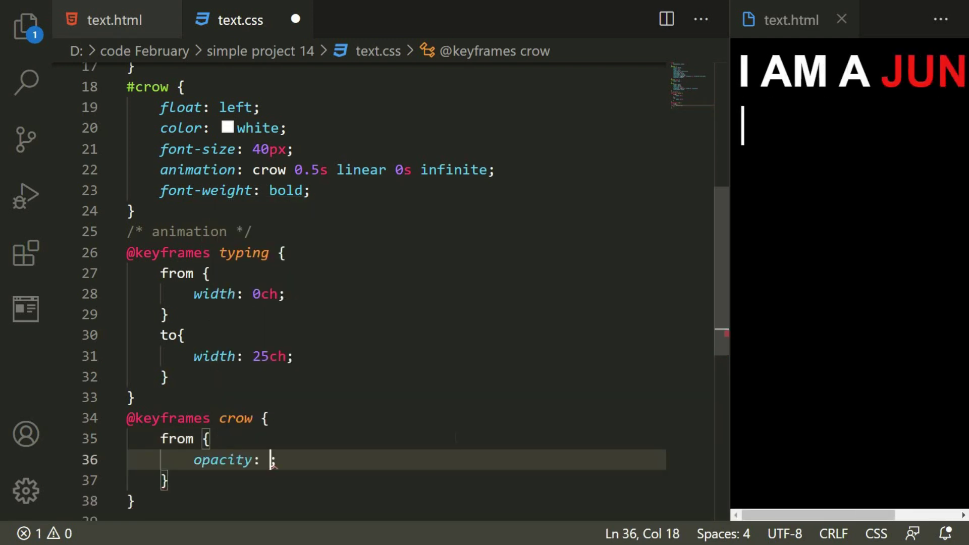
scroll(413, 409, down, 1)
text(0)
key(Down)
key(Return)
text(to)
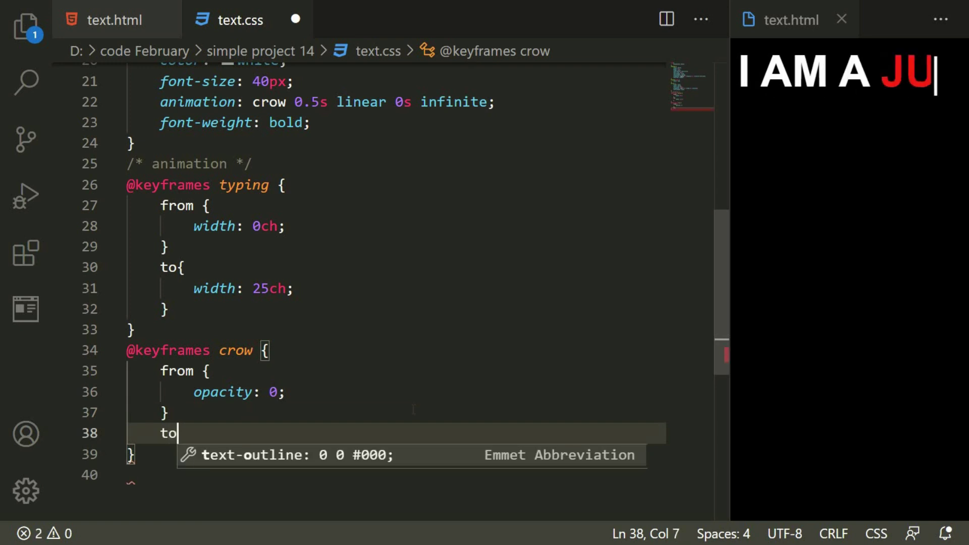
text( {)
key(Return)
text(op)
key(Return)
text(1;)
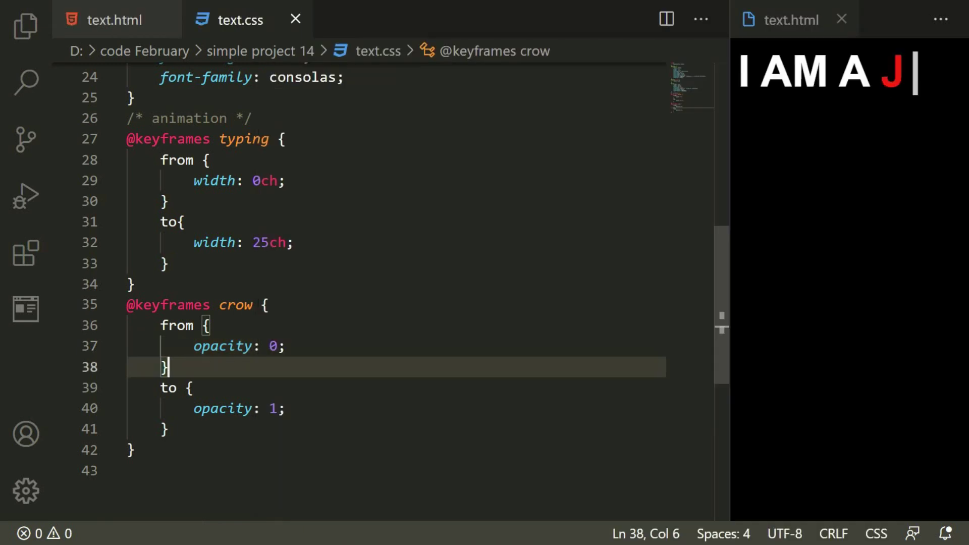
scroll(378, 288, up, 6)
scroll(378, 288, up, 2)
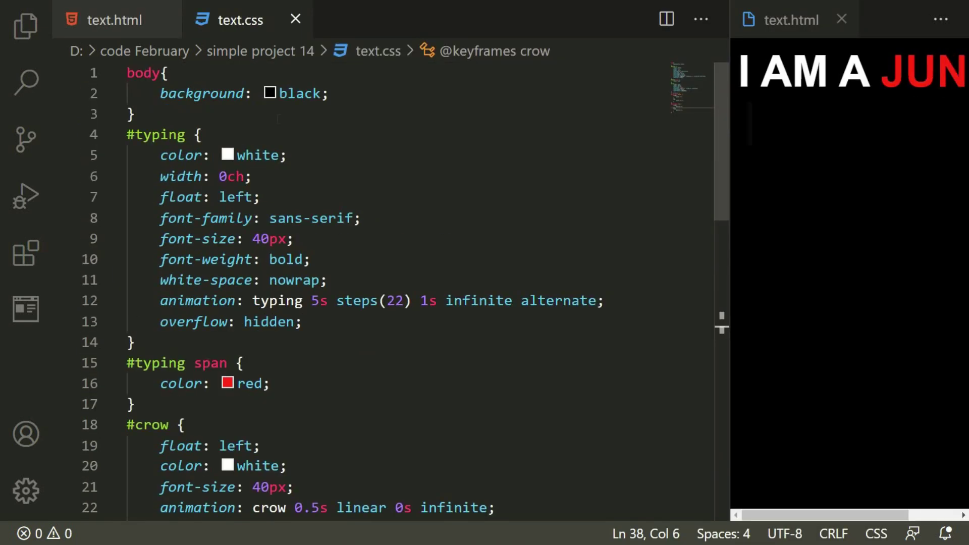
- Add margin-top: 130px to the body rule and check the spacing in the preview
click(338, 93)
key(Return)
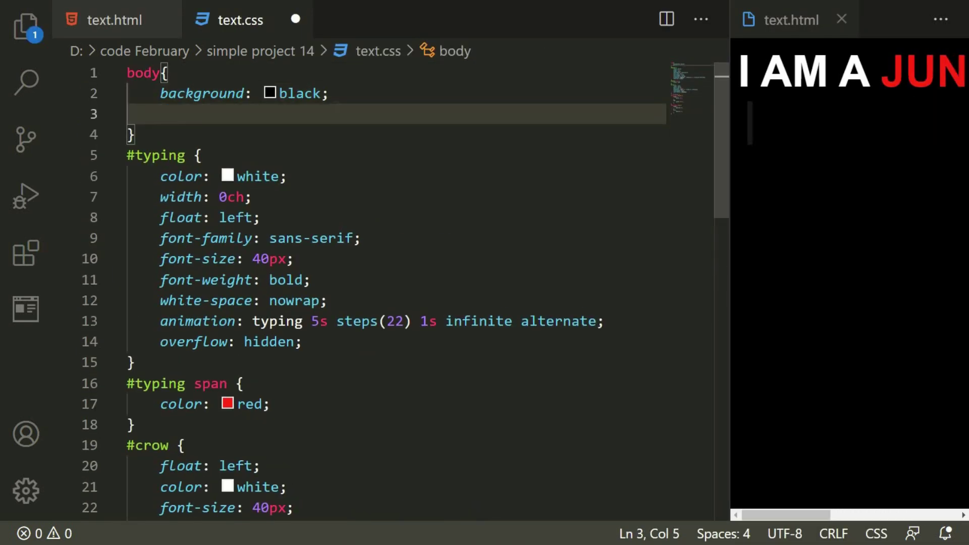
text(mar)
key(Down)
key(Down)
key(Return)
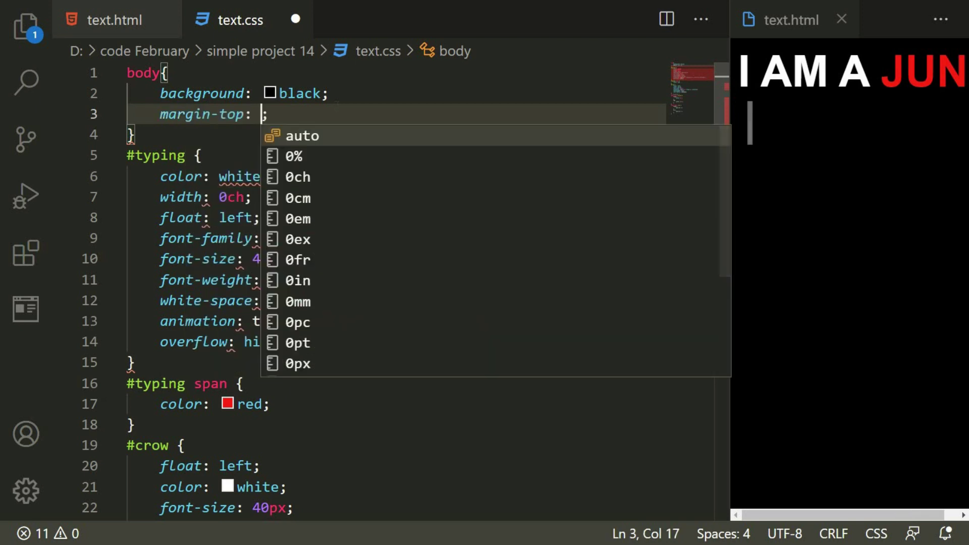
text(130px)
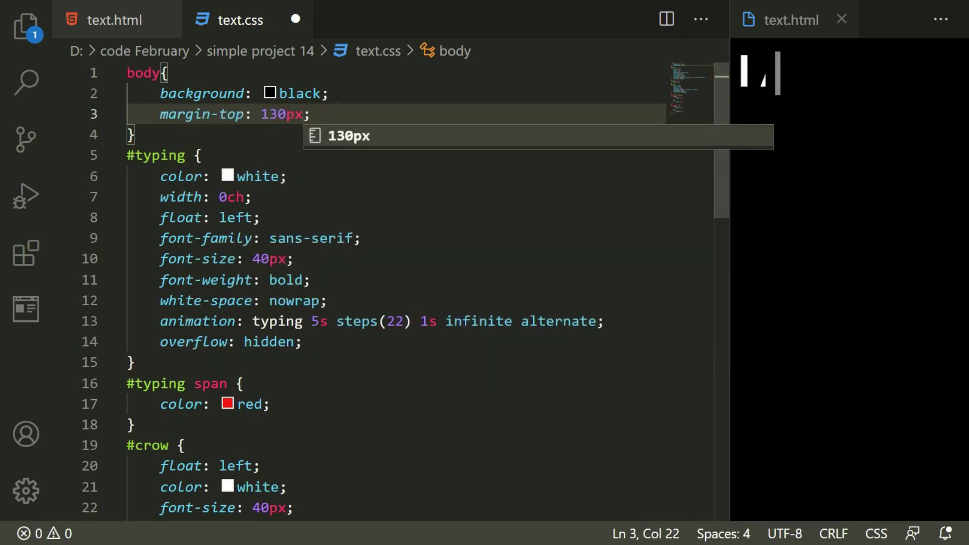
click(893, 243)
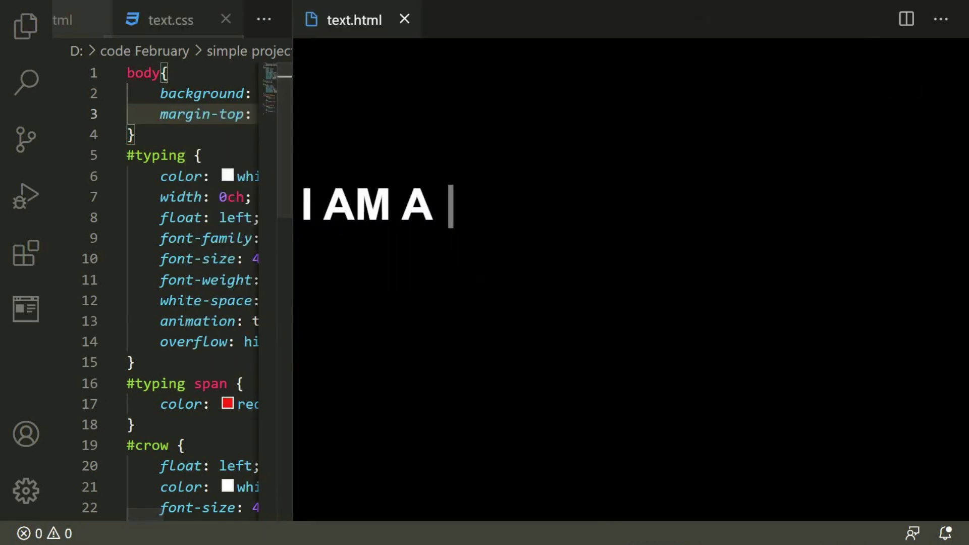
click(218, 279)
- Add margin-left: 20px below margin-top in the body rule
click(310, 114)
key(Return)
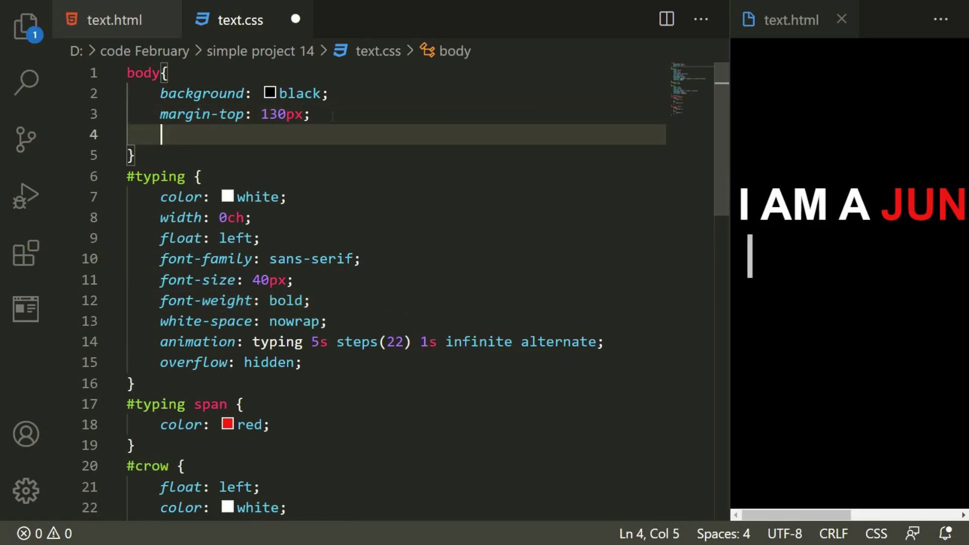
text(mar)
key(Down)
key(Down)
key(Down)
key(Down)
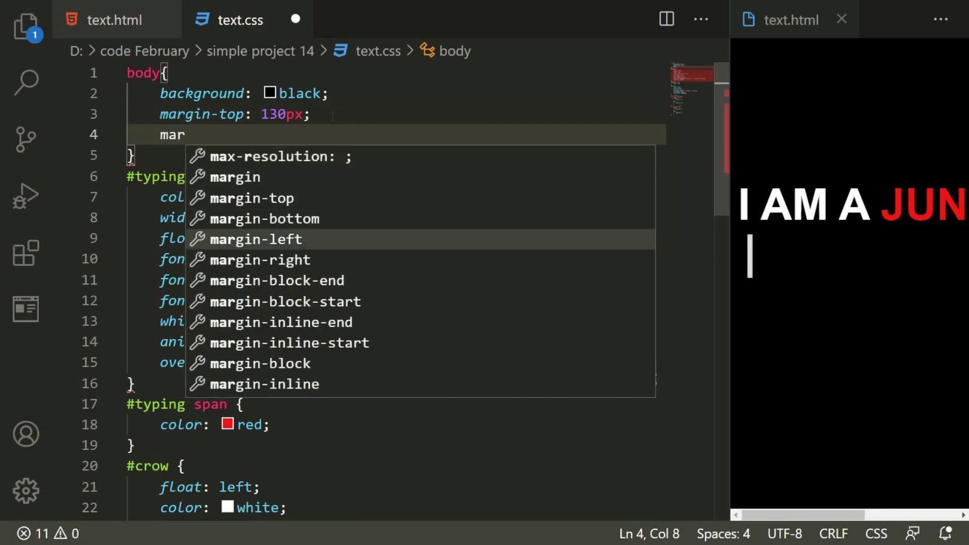
key(Return)
text(20p)
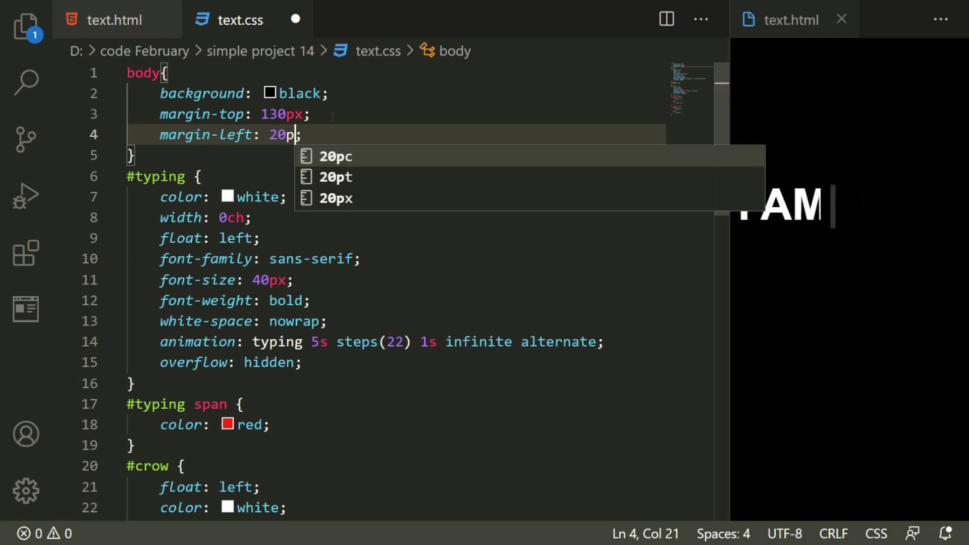
text(x)
click(327, 322)
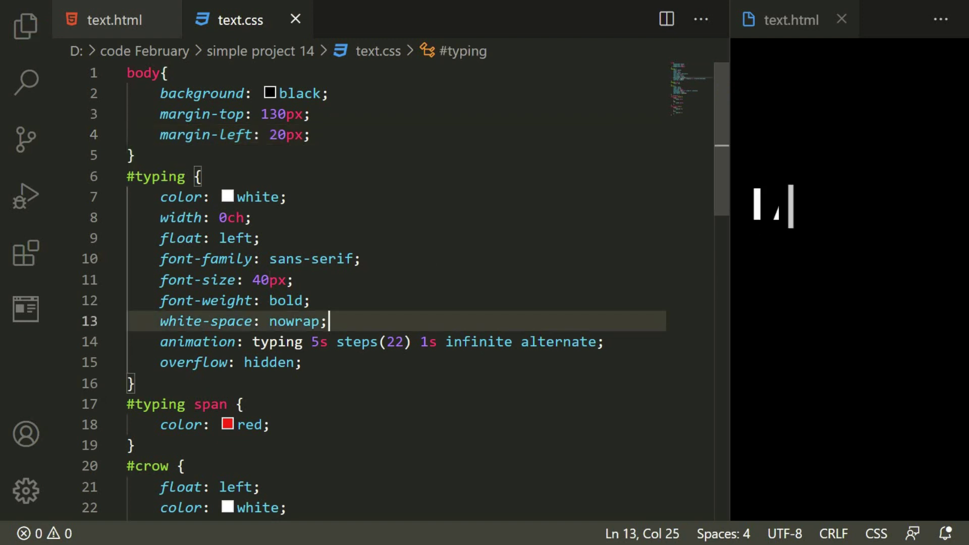
- Raise the #typing and #crow font sizes above 40px, save, and preview
drag(258, 279, 264, 280)
text(3)
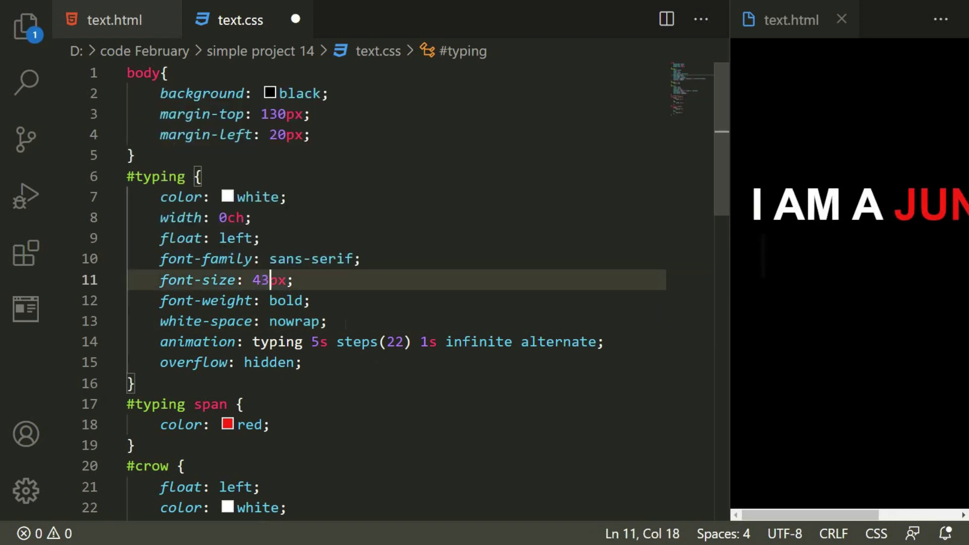
scroll(261, 325, down, 2)
scroll(261, 324, down, 1)
click(260, 324)
drag(261, 325, 270, 325)
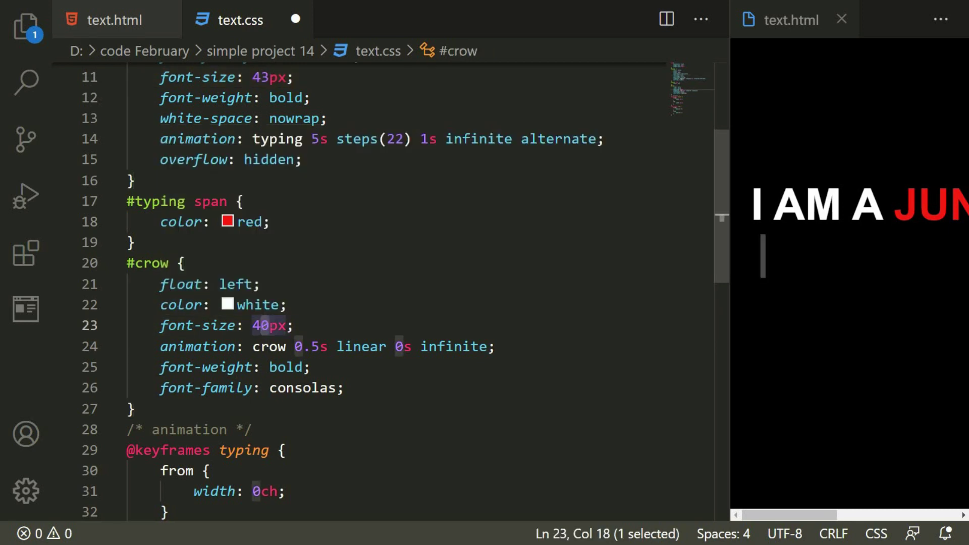
text(5)
key(ctrl+s)
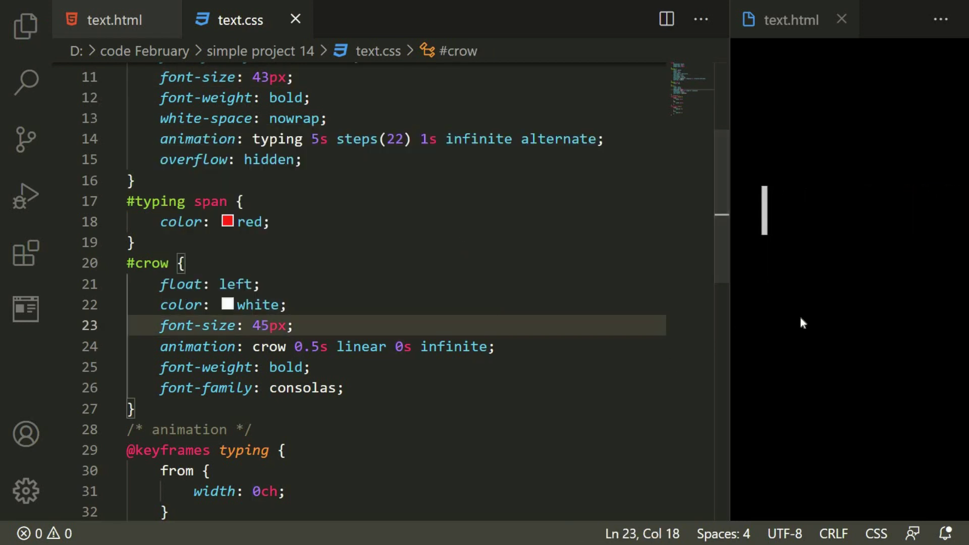
click(799, 314)
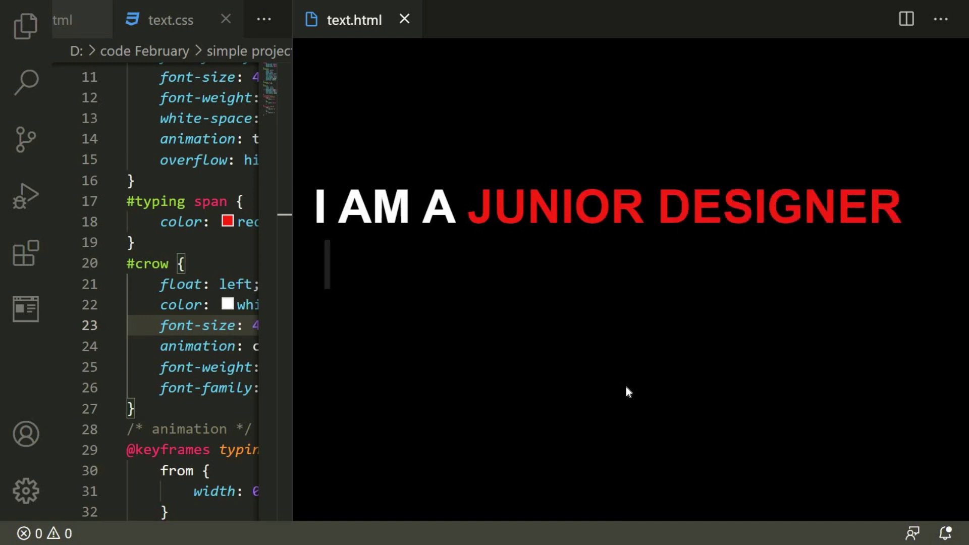
- Set the #typing text from 43px to 42px, save, and replay the preview
click(201, 388)
scroll(205, 259, up, 3)
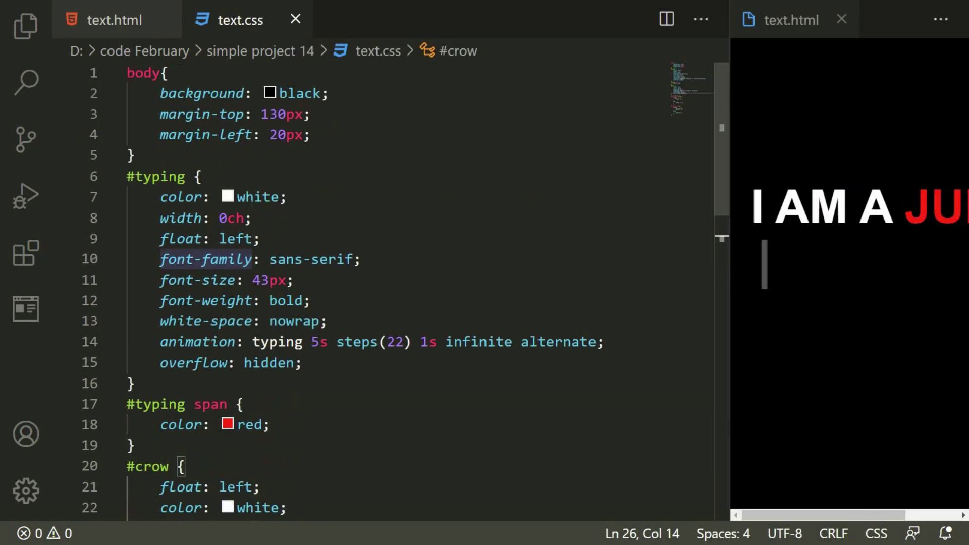
drag(252, 281, 261, 280)
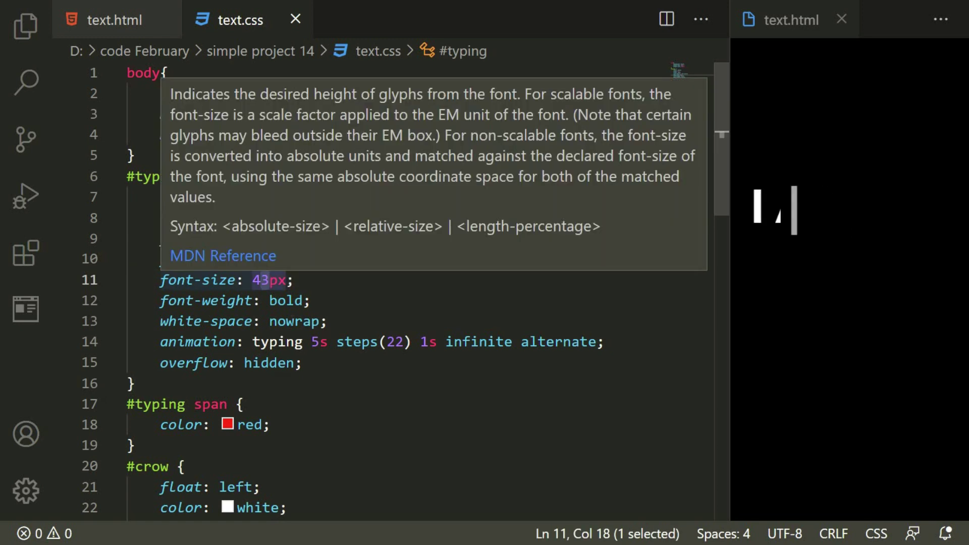
text(2)
scroll(266, 302, down, 2)
scroll(265, 303, up, 2)
scroll(265, 302, down, 3)
drag(261, 325, 270, 325)
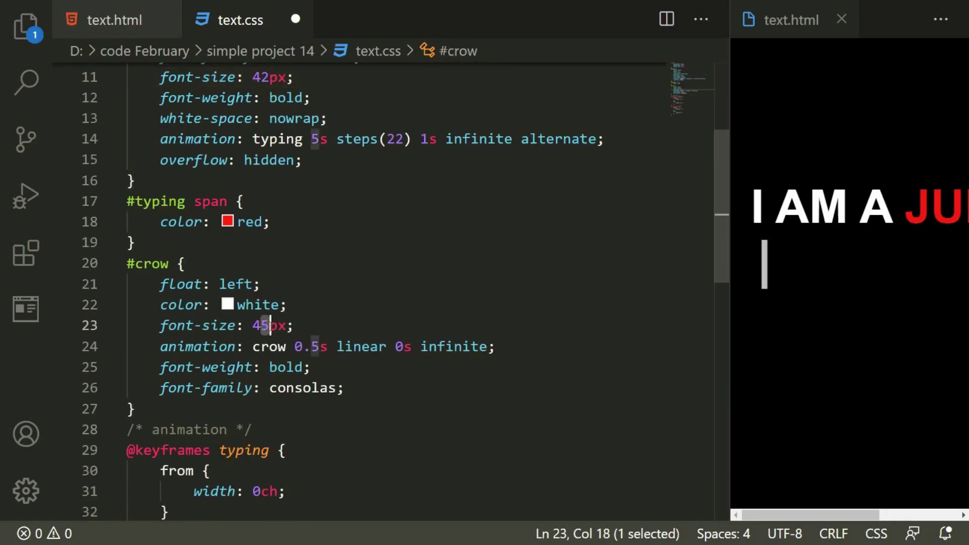
text(3)
scroll(359, 375, up, 3)
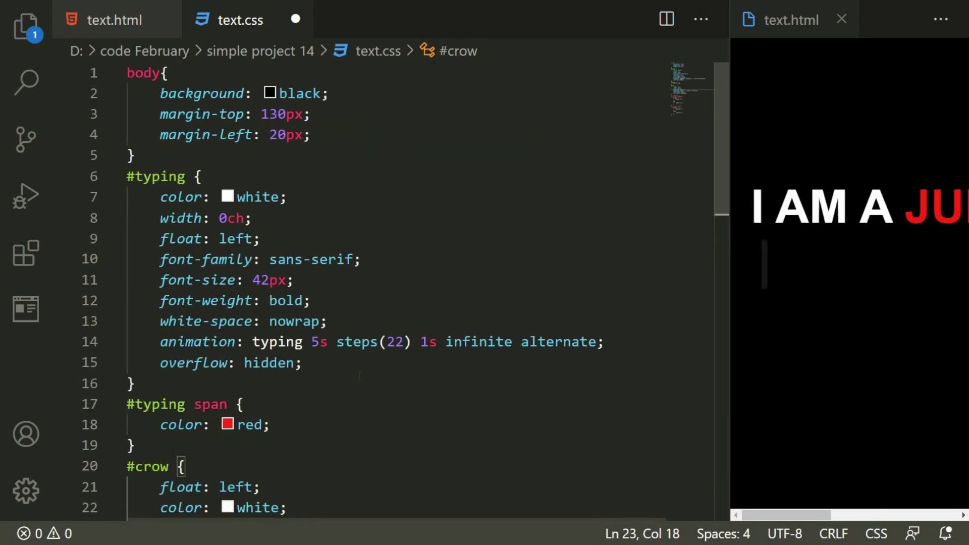
key(ctrl+s)
click(874, 345)
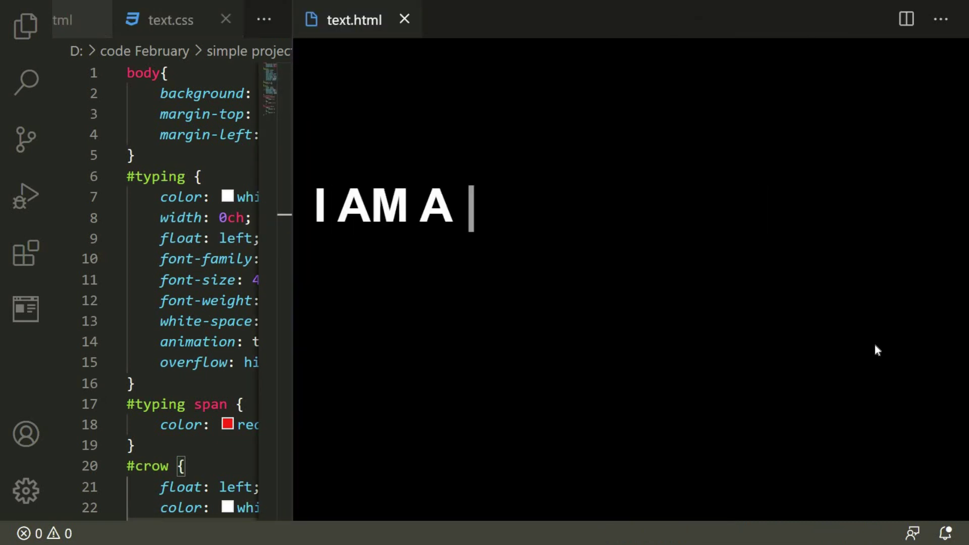